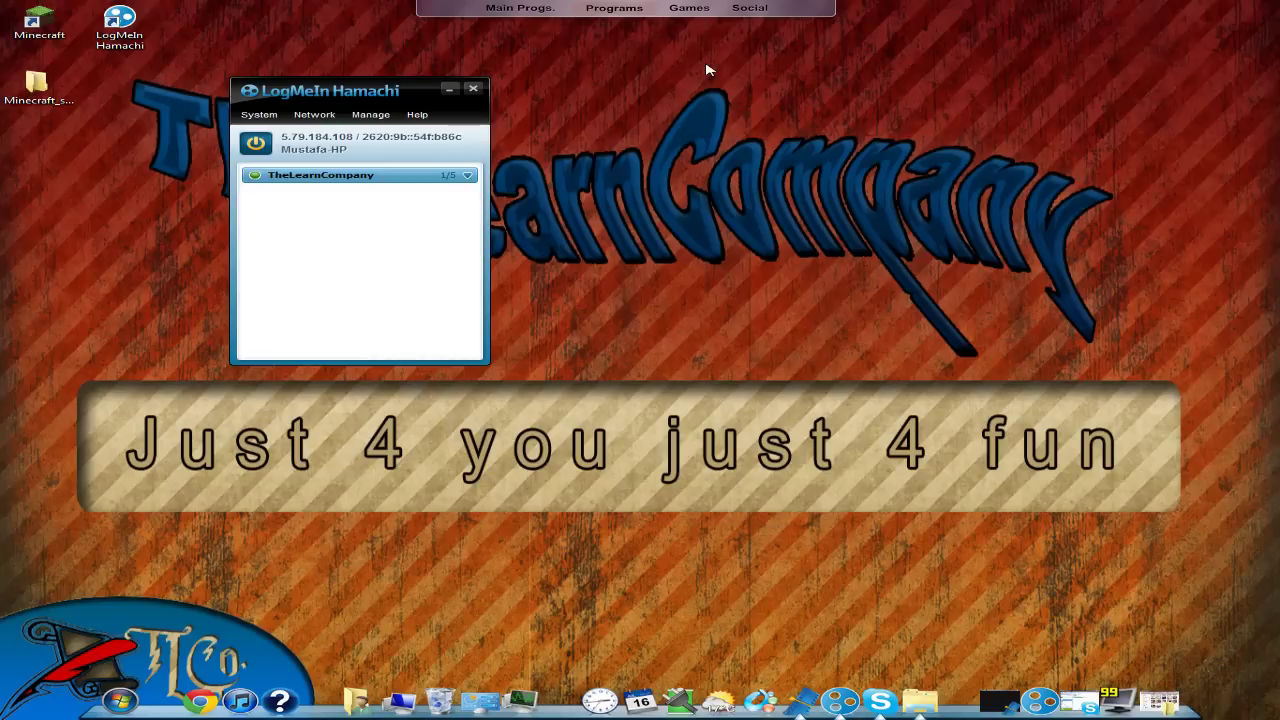
Join the existing Hamachi network with ID TLCO.st, entering the network password.
{"action": "left_click", "coordinate": [314, 114]}
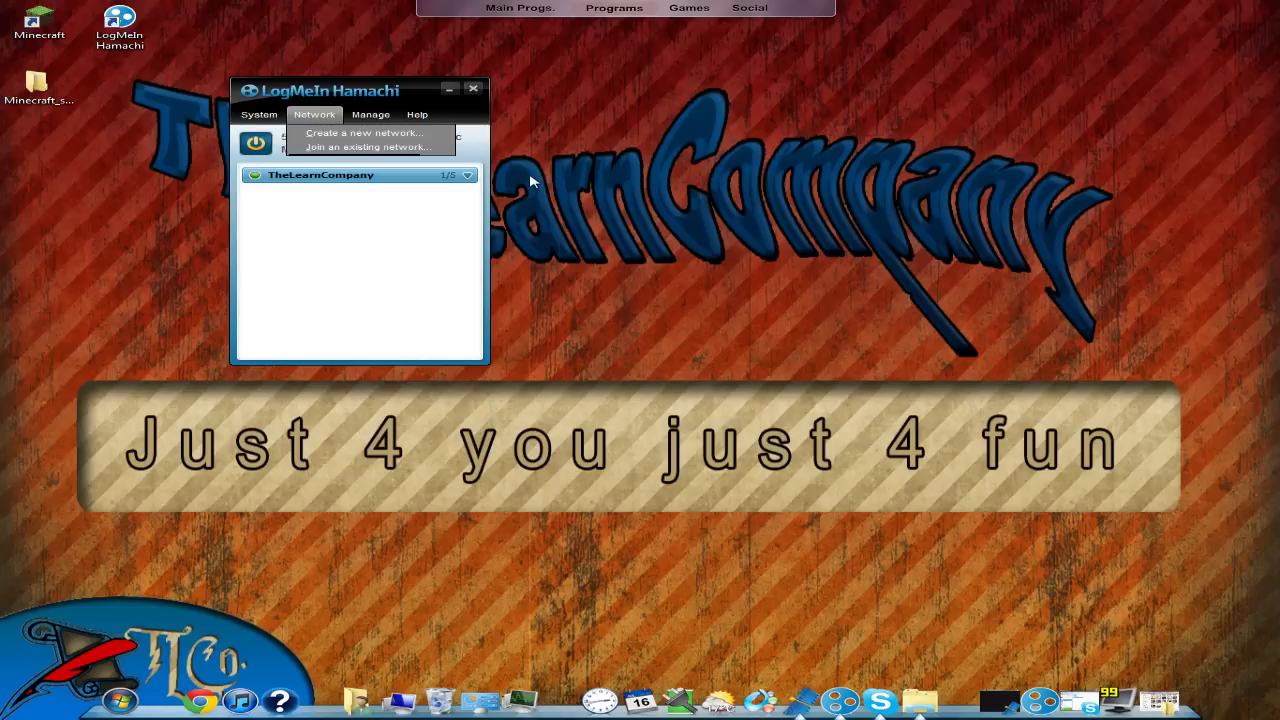
{"action": "left_click", "coordinate": [370, 133]}
{"action": "left_click", "coordinate": [315, 114]}
{"action": "left_click", "coordinate": [339, 147]}
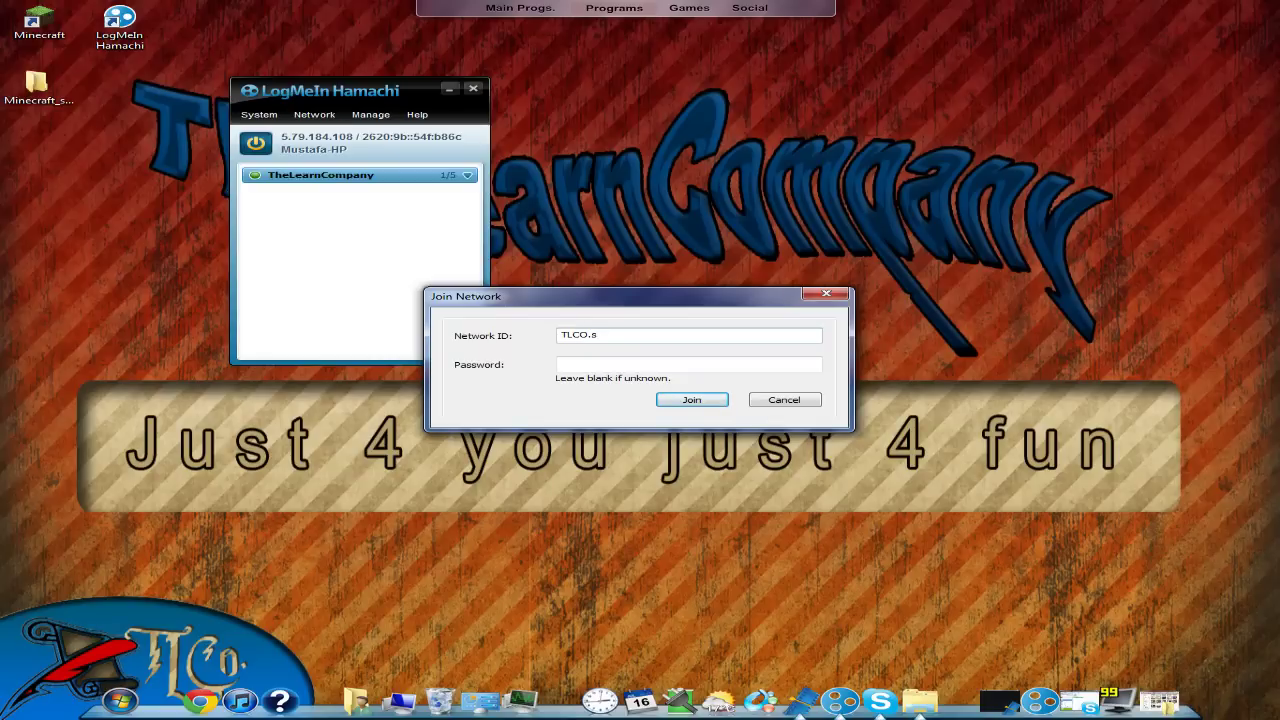
{"action": "double_click", "coordinate": [562, 335]}
{"action": "key", "text": "End"}
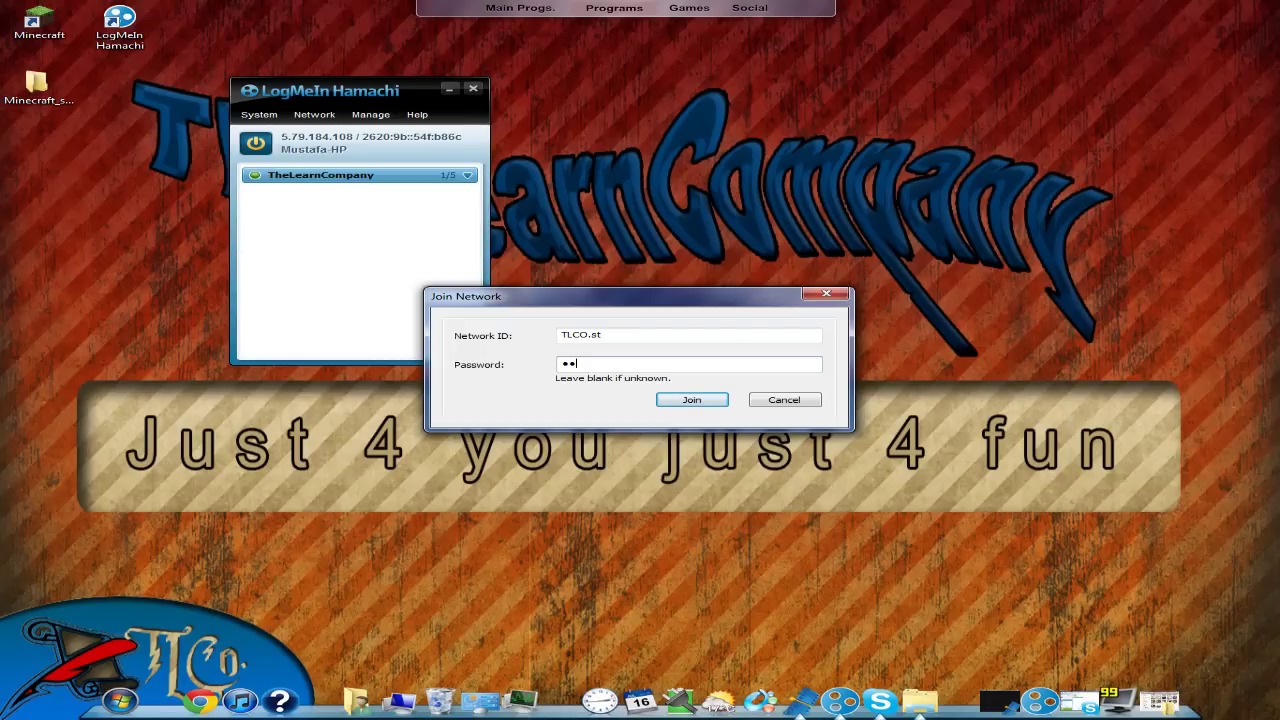
{"action": "left_click", "coordinate": [692, 400]}
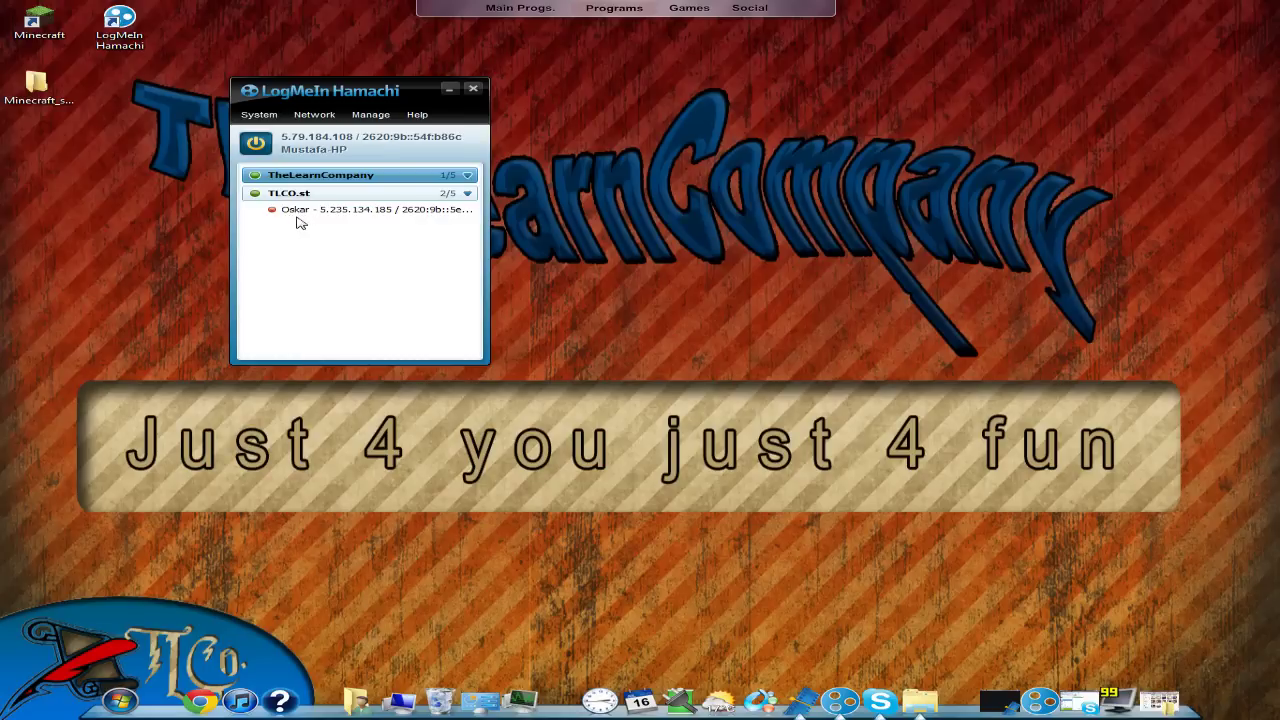
Move the Hamachi window clear of the desktop's centre and select the peer listed under TLCO.st.
{"action": "mouse_move", "coordinate": [314, 222]}
{"action": "left_click_drag", "start_coordinate": [343, 90], "coordinate": [1019, 89]}
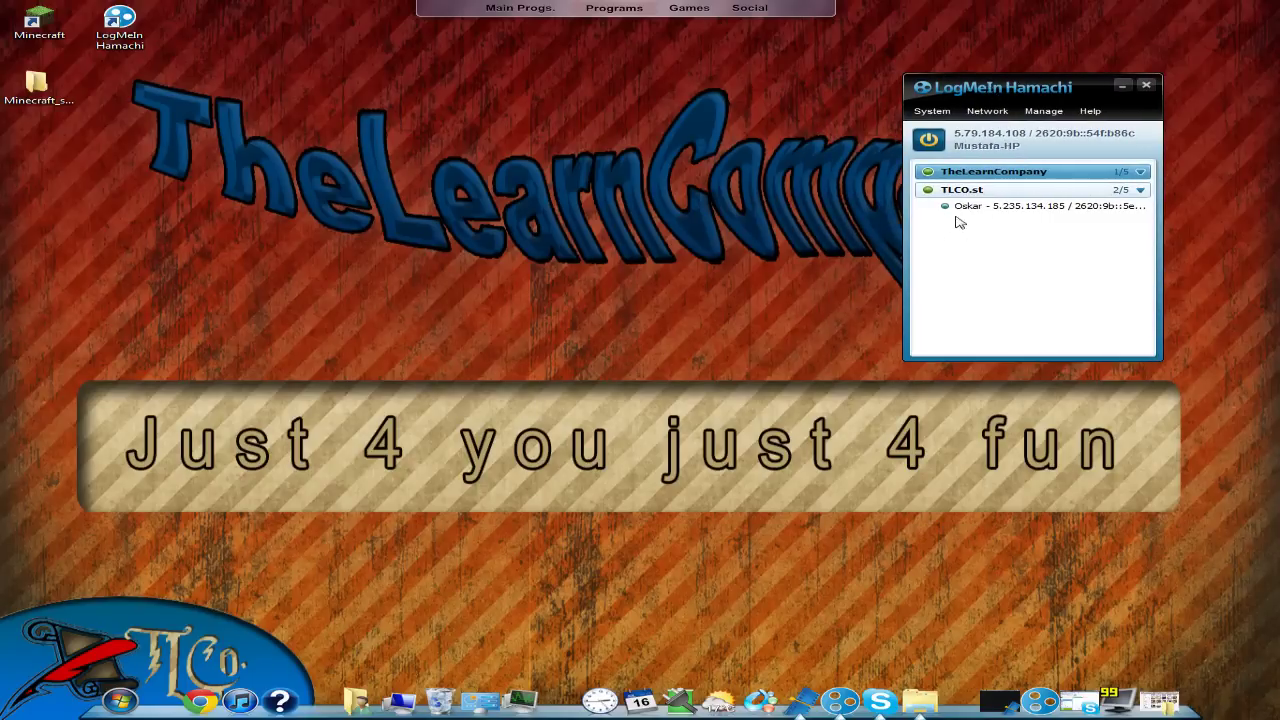
{"action": "left_click", "coordinate": [962, 206]}
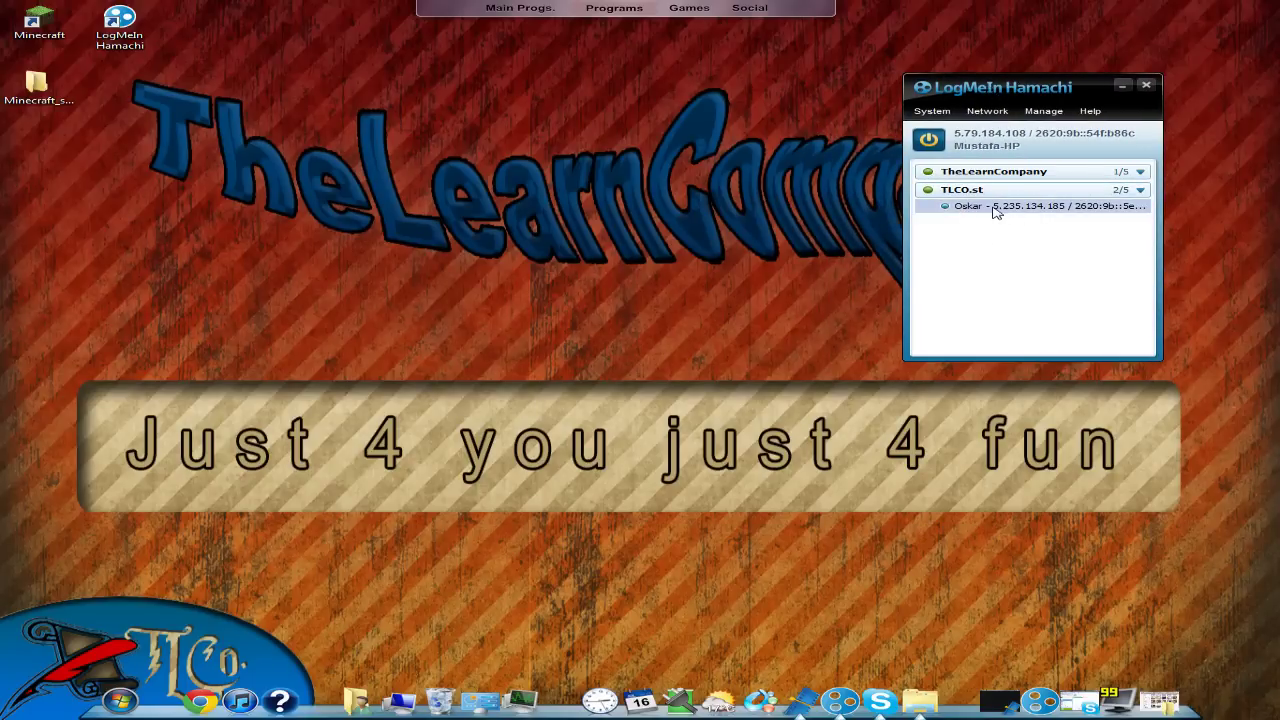
{"action": "mouse_move", "coordinate": [997, 212]}
Open the Minecraft launcher, place it beside the Hamachi window and enter the game as TLCo.
{"action": "left_click", "coordinate": [50, 27]}
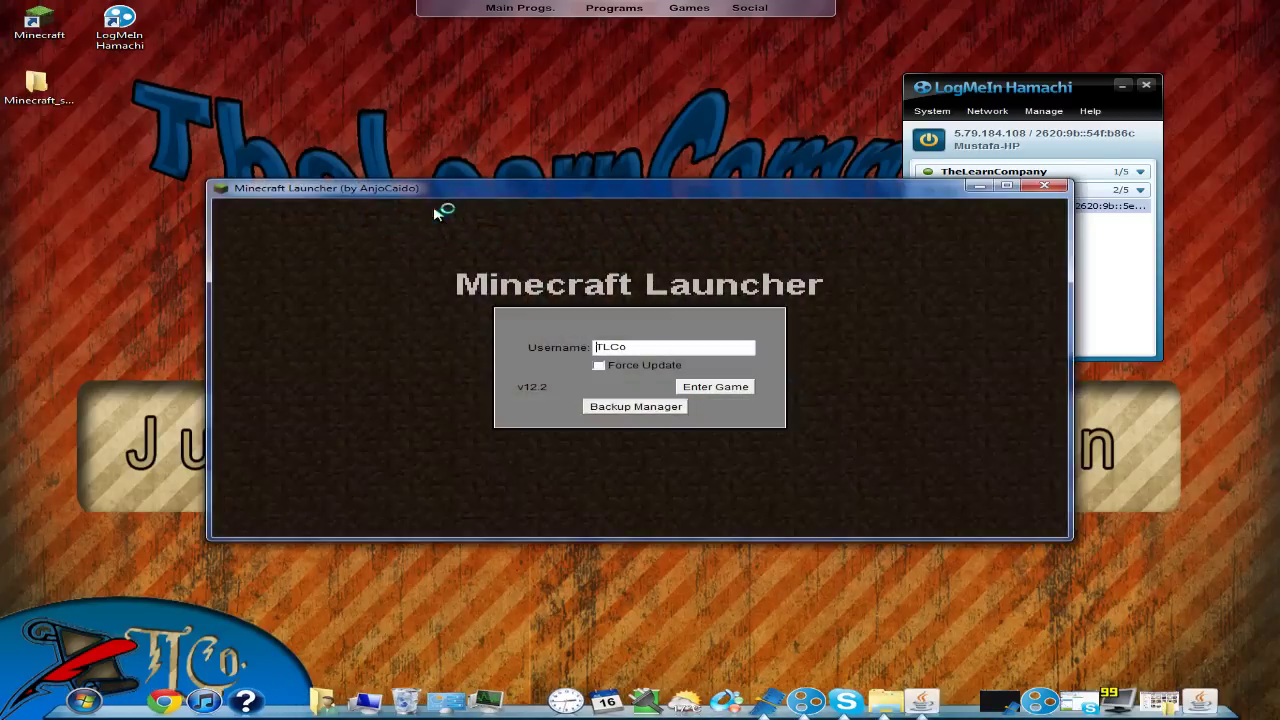
{"action": "left_click_drag", "start_coordinate": [606, 182], "coordinate": [420, 121]}
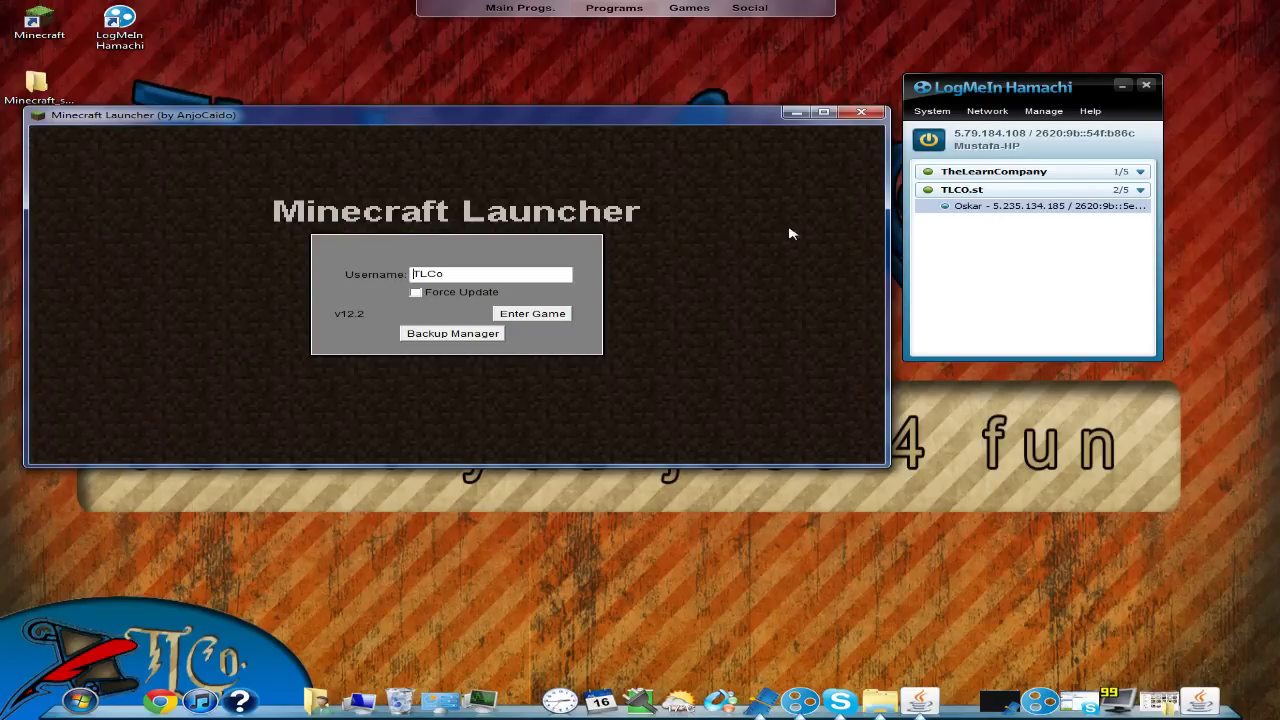
{"action": "left_click", "coordinate": [535, 317]}
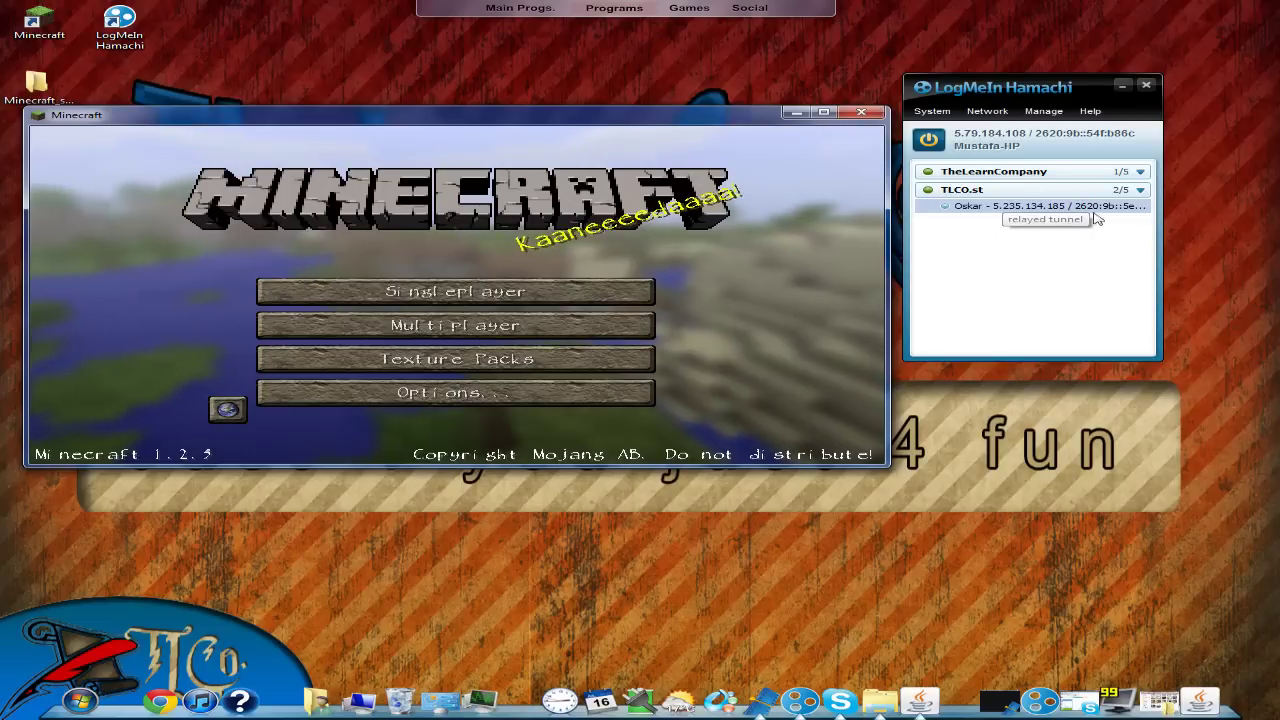
{"action": "left_click", "coordinate": [449, 328]}
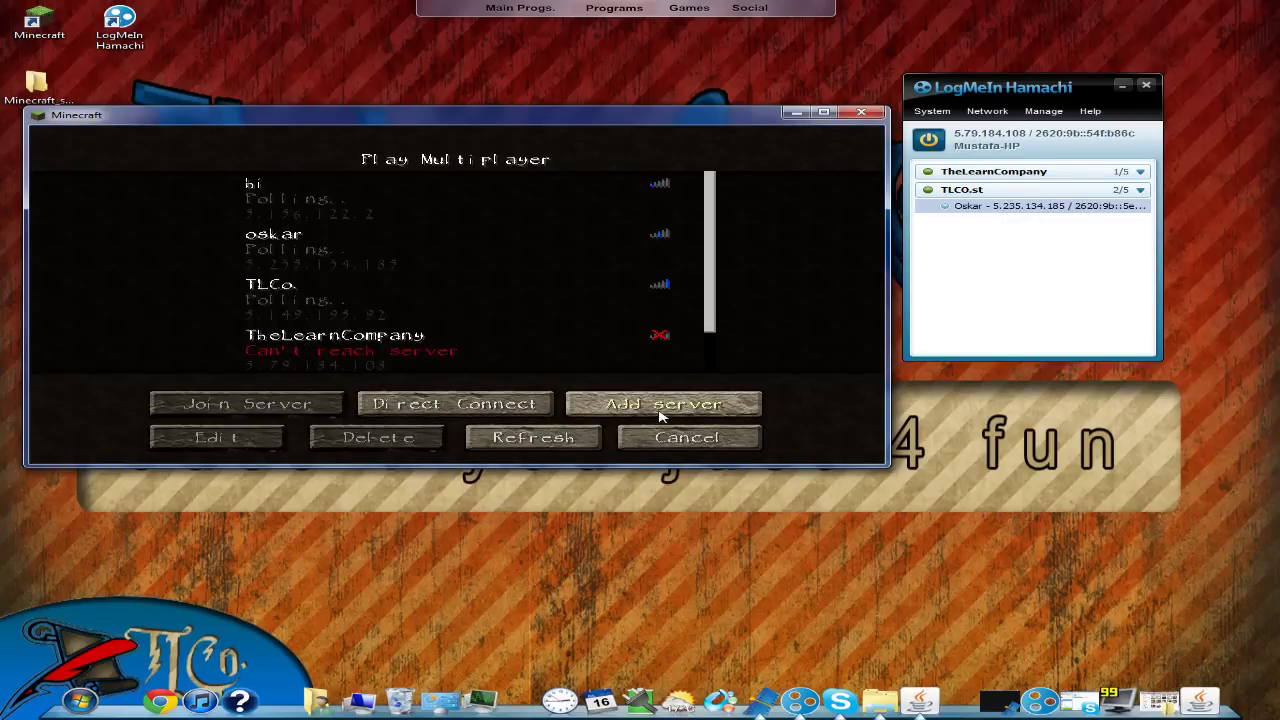
{"action": "left_click", "coordinate": [493, 410]}
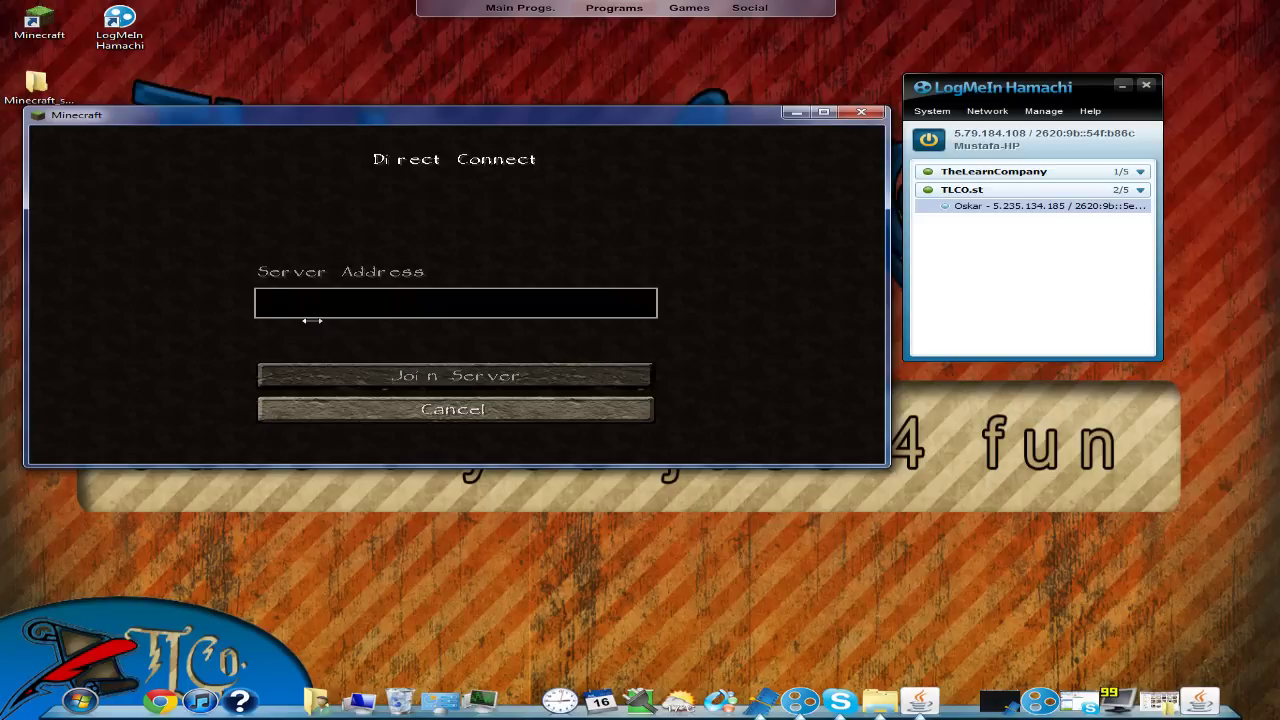
{"action": "type", "text": "5.235.134.185"}
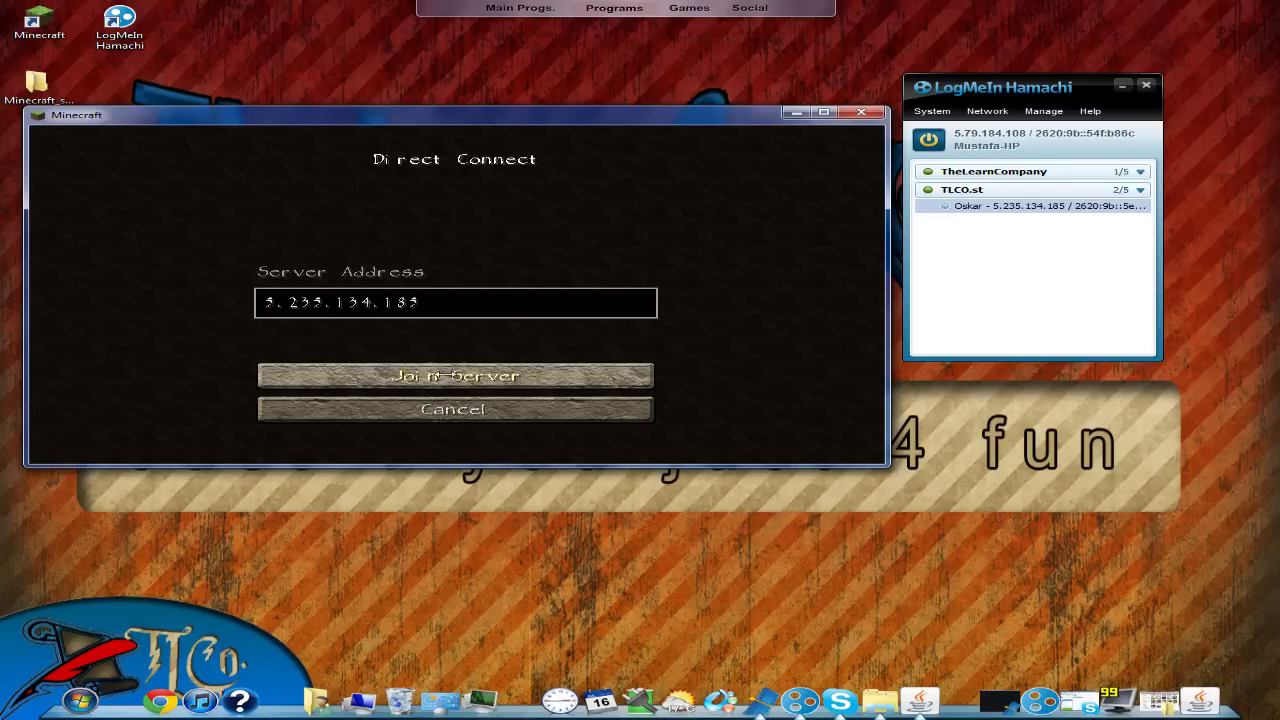
{"action": "left_click", "coordinate": [529, 374]}
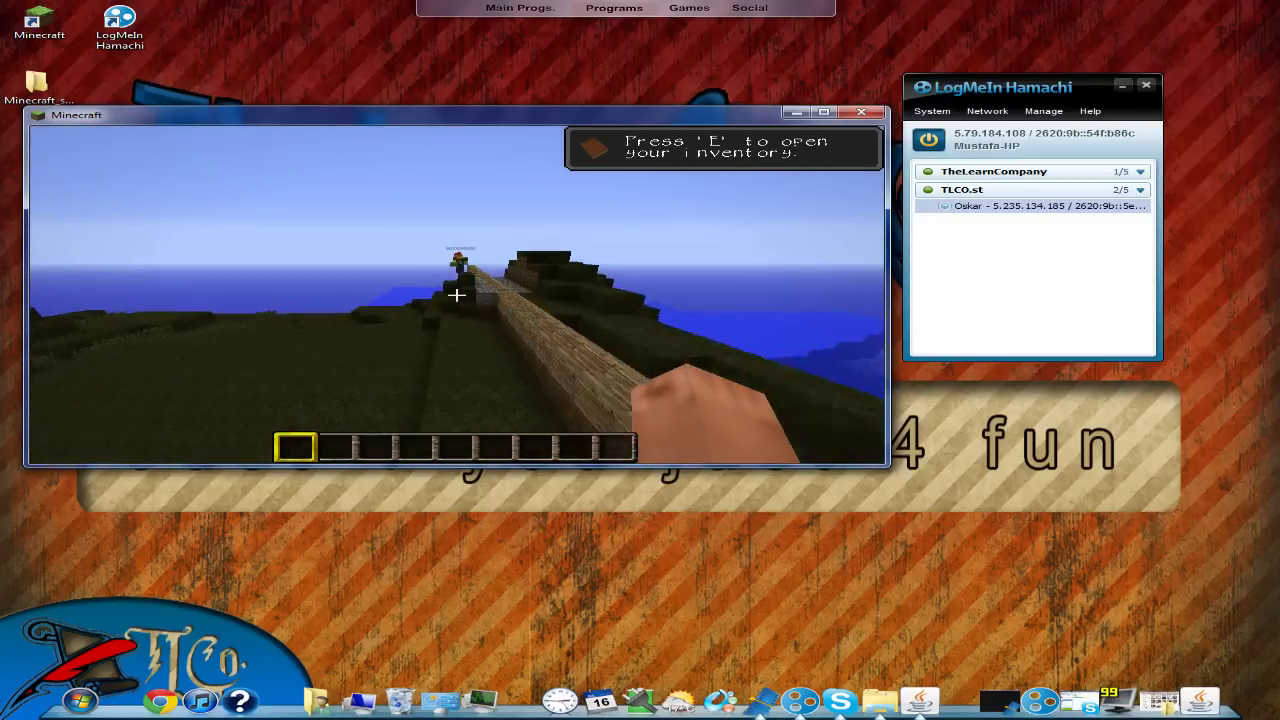
Walk across the multiplayer world toward the other player by the wooden path.
{"action": "key", "text": "w"}
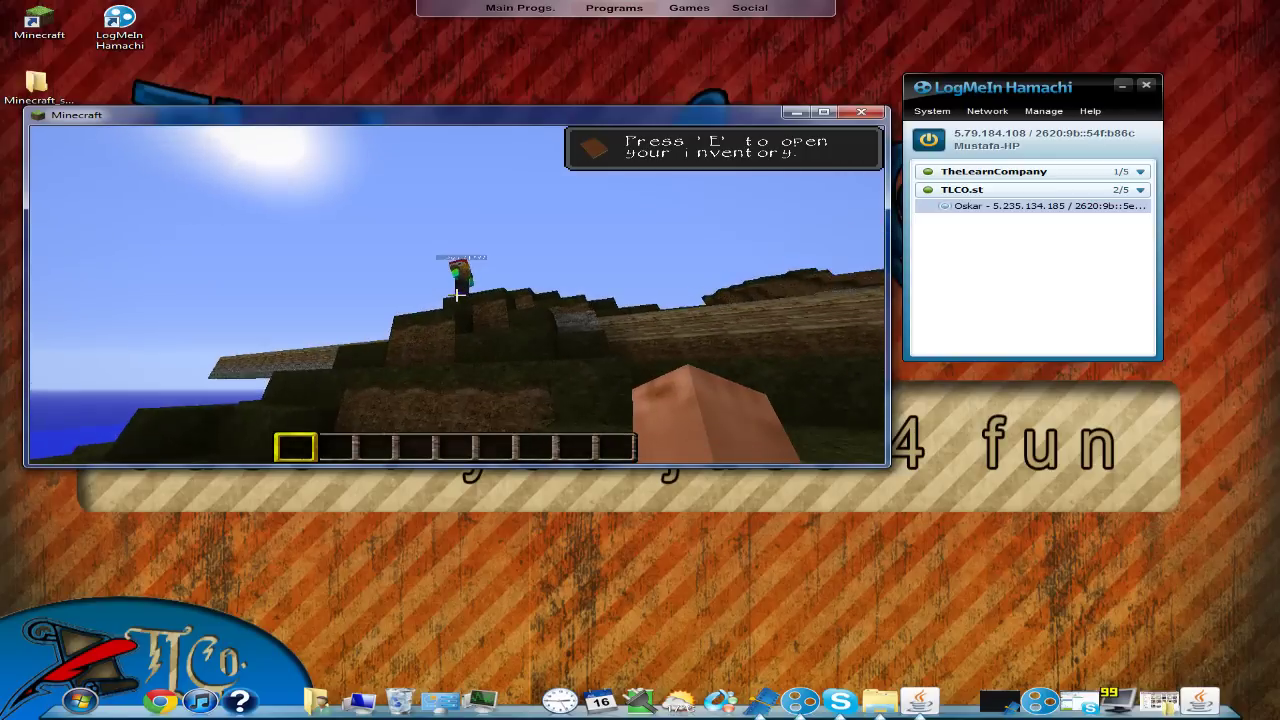
{"action": "key", "text": "w"}
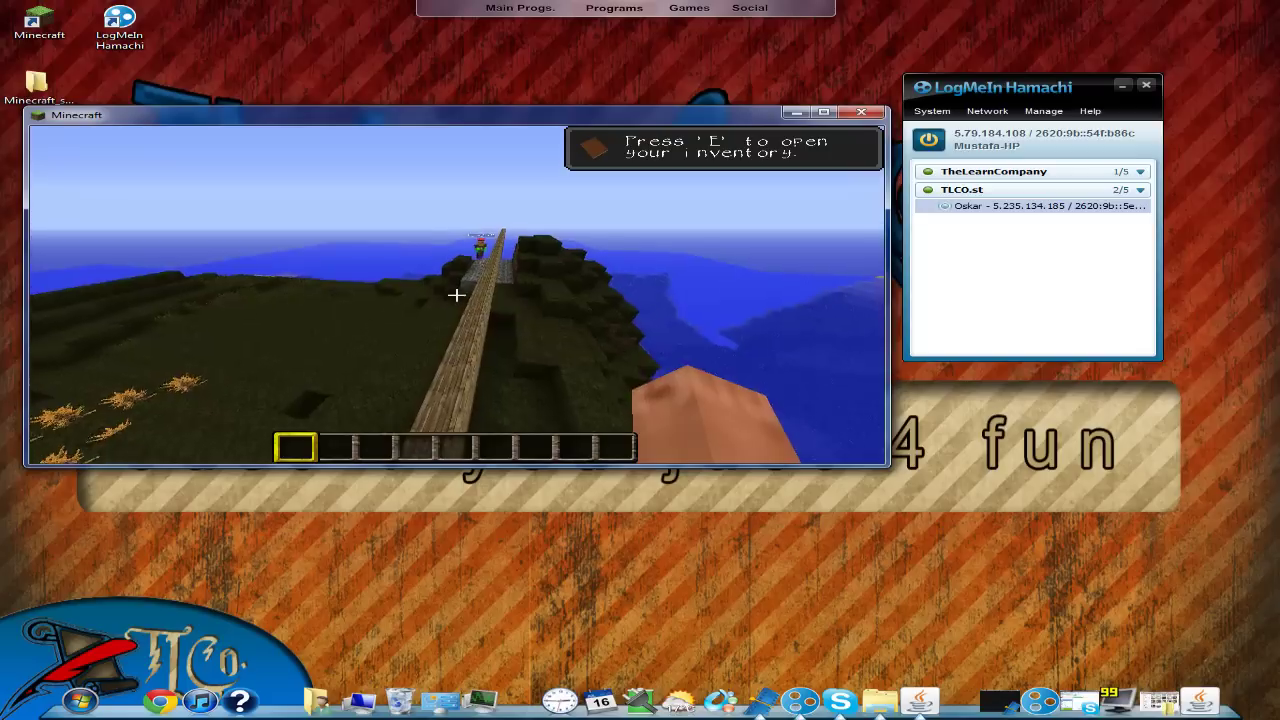
{"action": "key", "text": "w"}
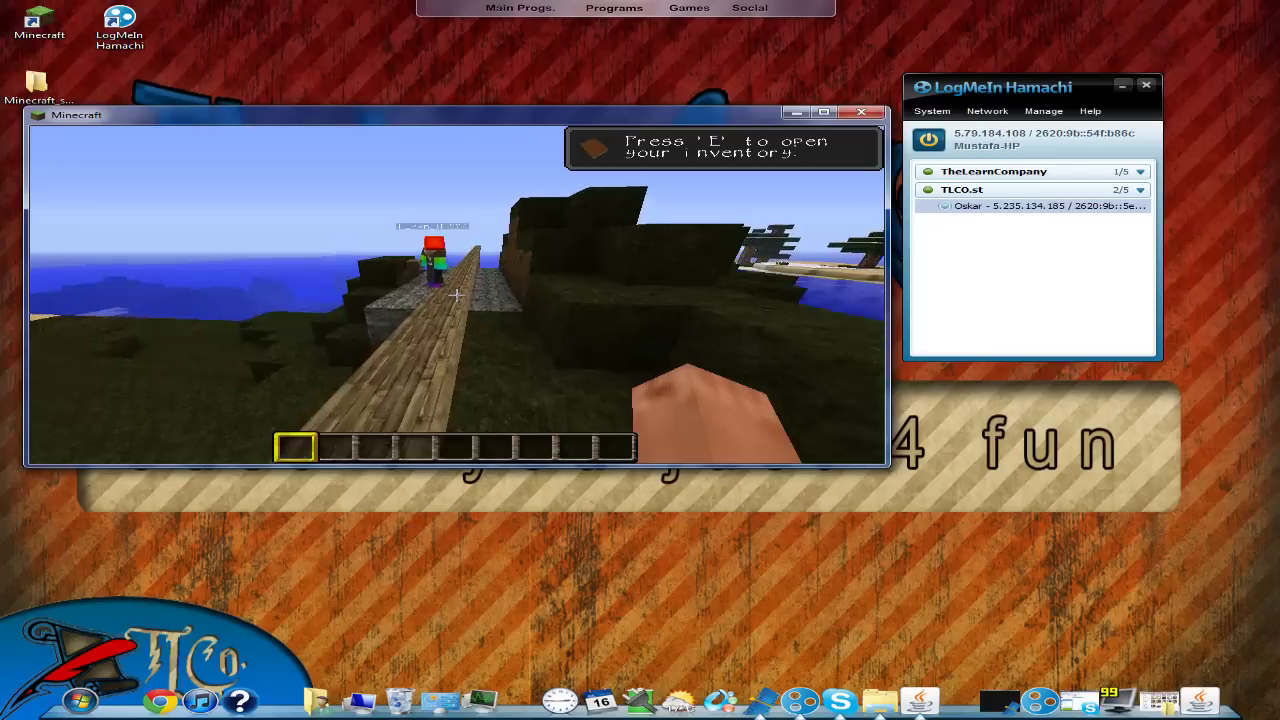
{"action": "key", "text": "w"}
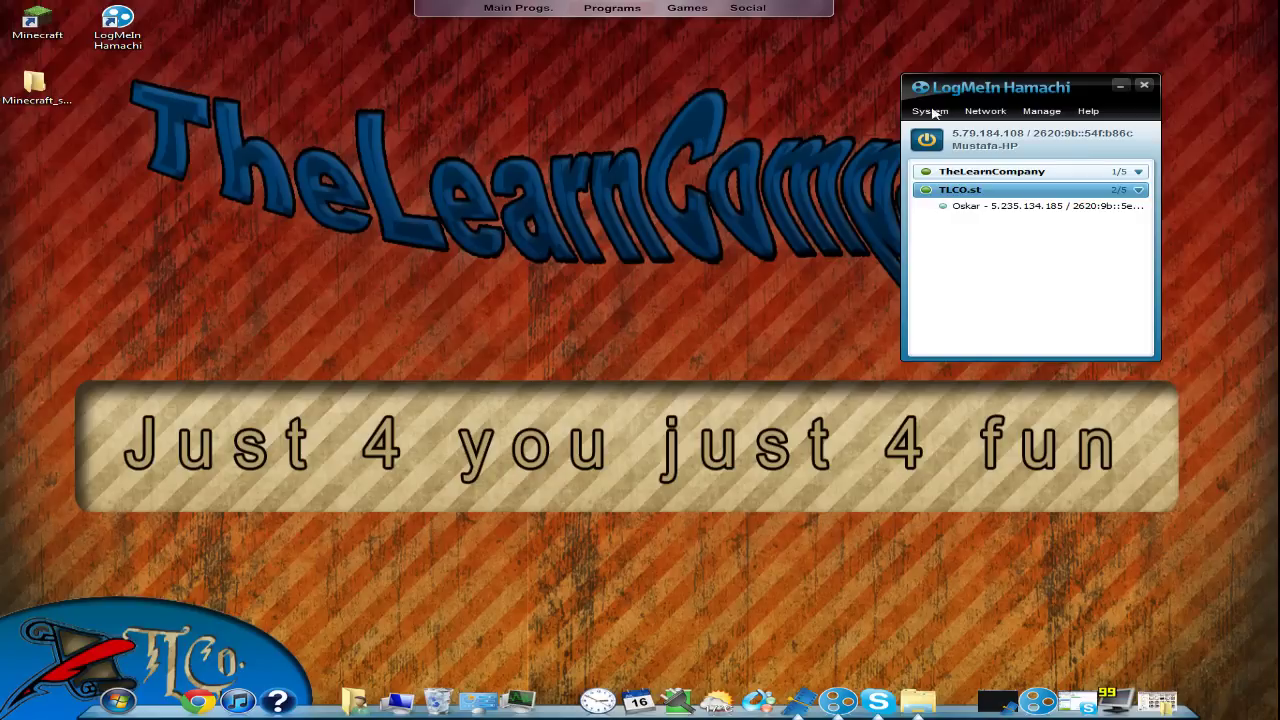
{"action": "left_click_drag", "start_coordinate": [972, 90], "coordinate": [931, 77]}
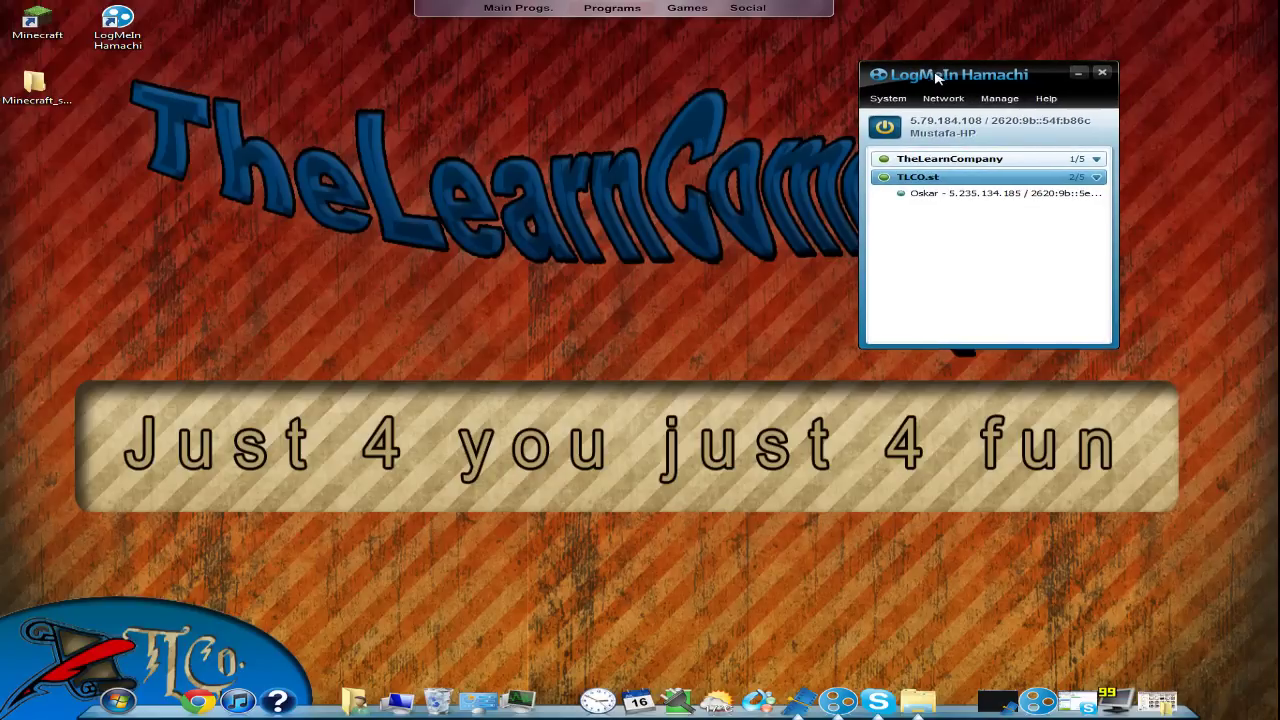
{"action": "left_click", "coordinate": [944, 100]}
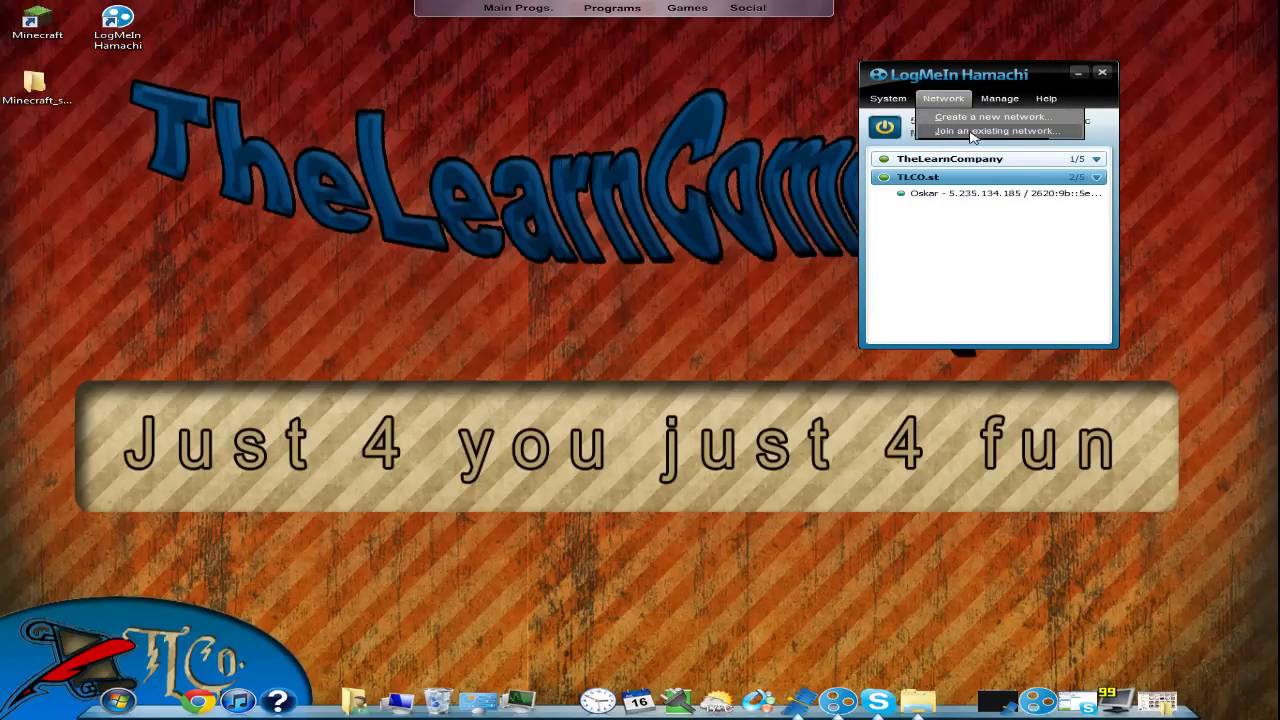
{"action": "left_click", "coordinate": [972, 131]}
{"action": "left_click_drag", "start_coordinate": [616, 298], "coordinate": [540, 192]}
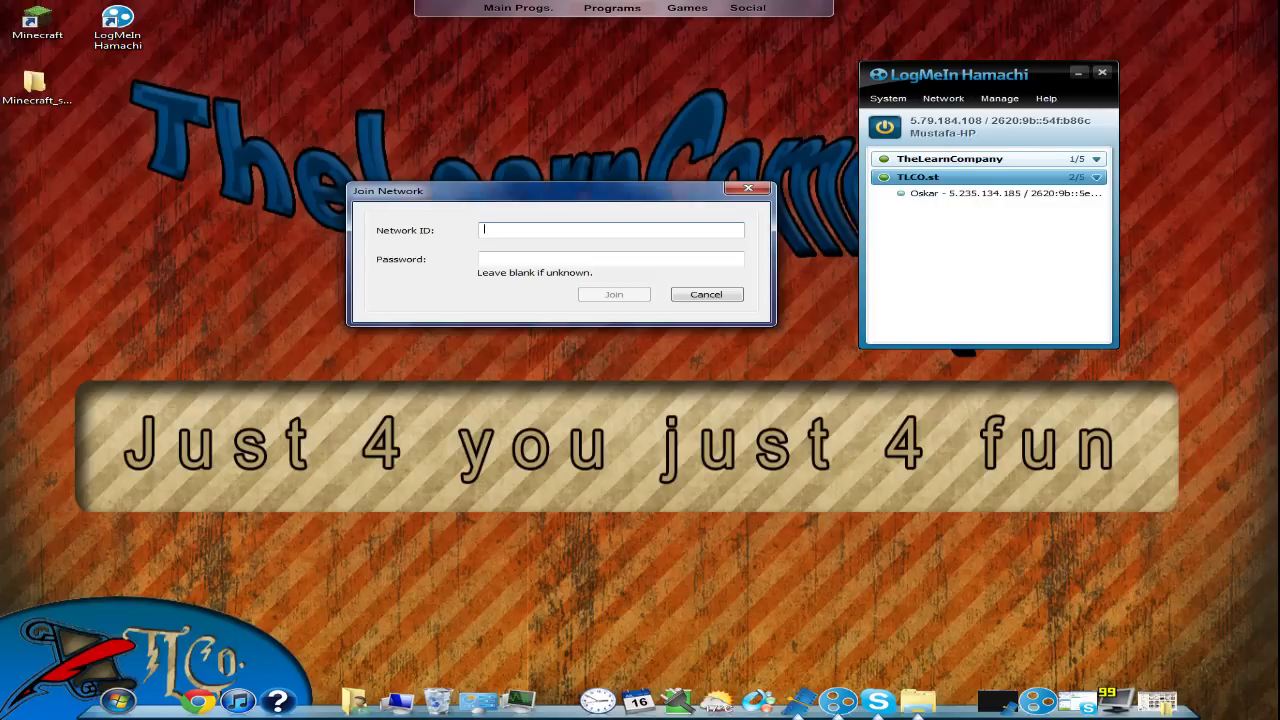
{"action": "left_click", "coordinate": [486, 258]}
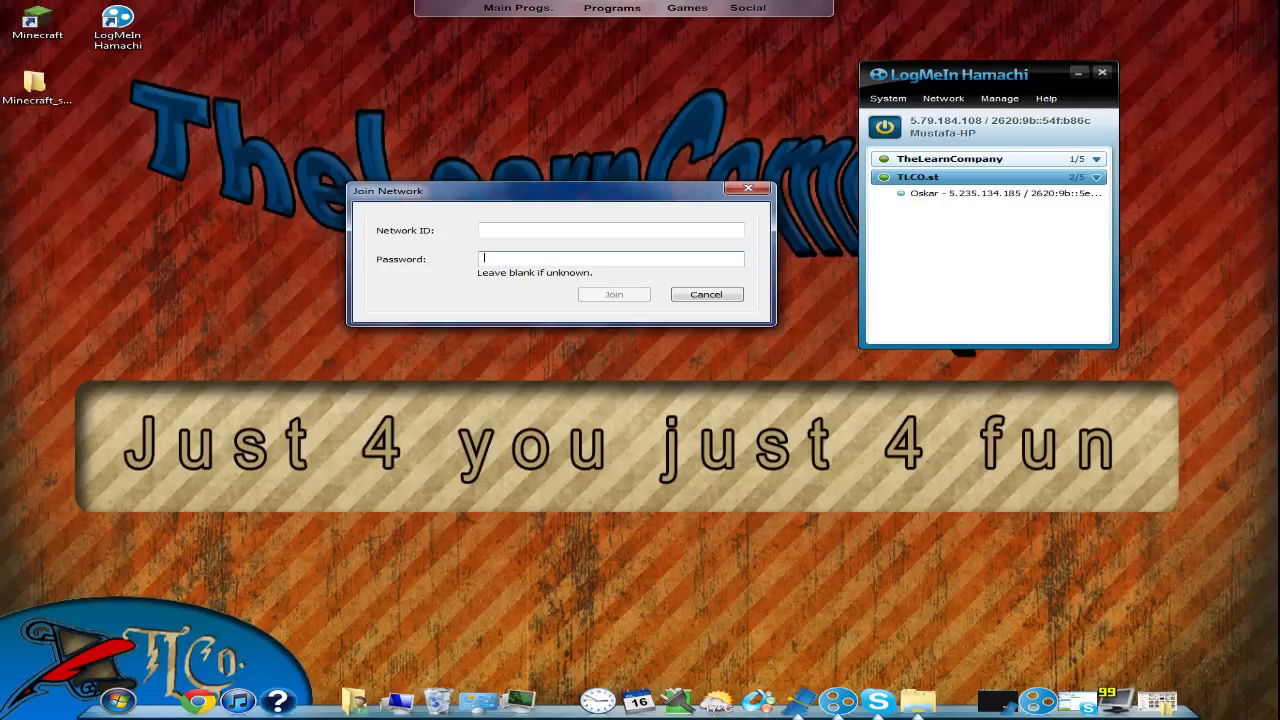
{"action": "left_click", "coordinate": [484, 230]}
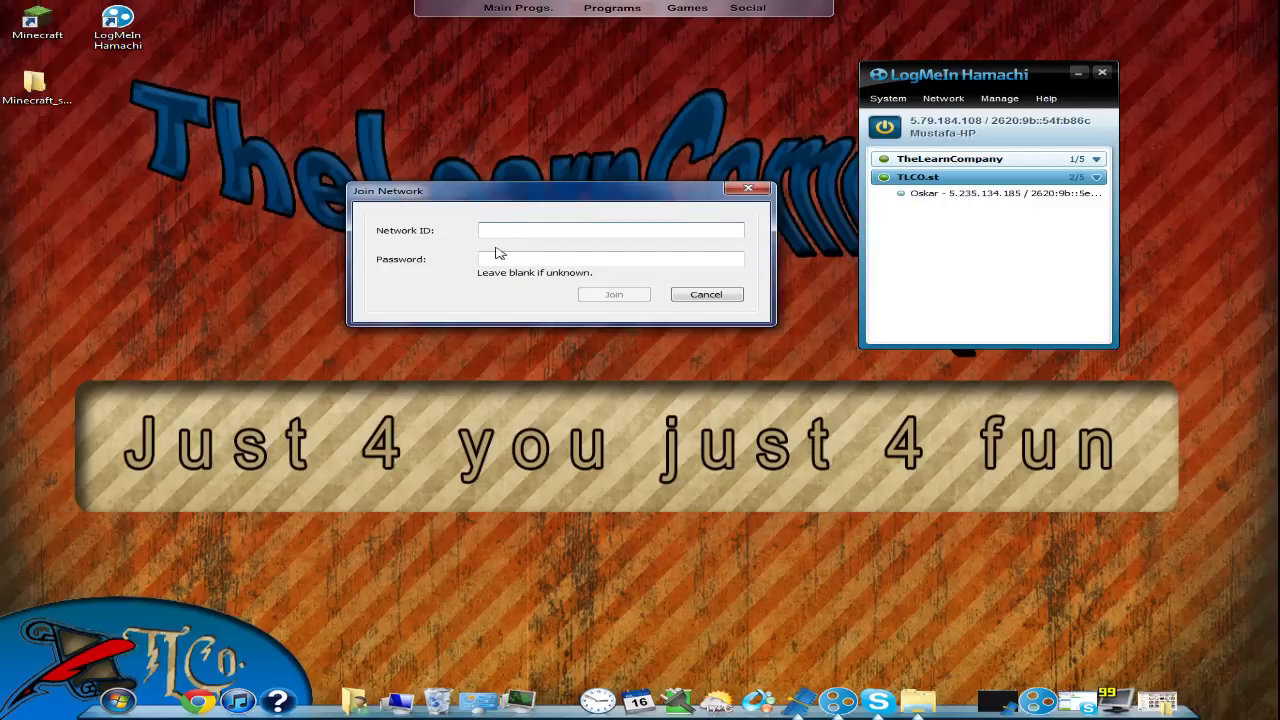
{"action": "left_click", "coordinate": [716, 297]}
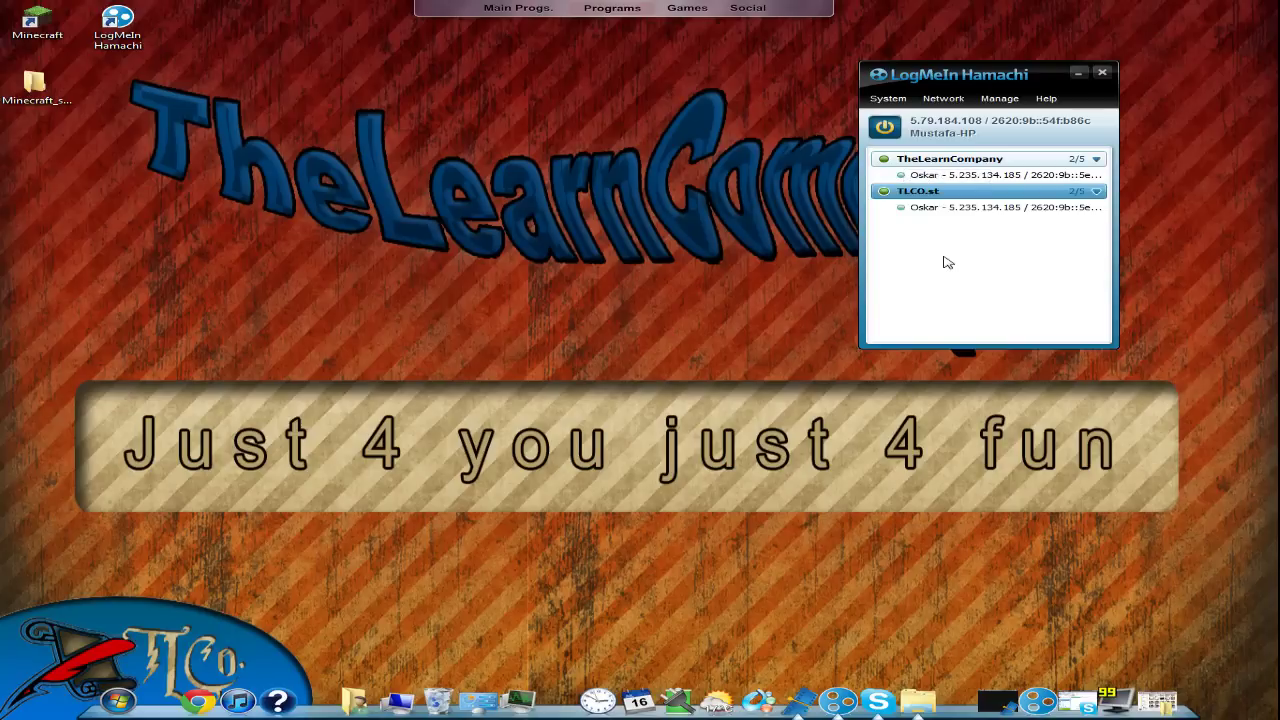
Collapse the TLCO.st network and select the peer listed under TheLearnCompany.
{"action": "left_click", "coordinate": [1097, 193]}
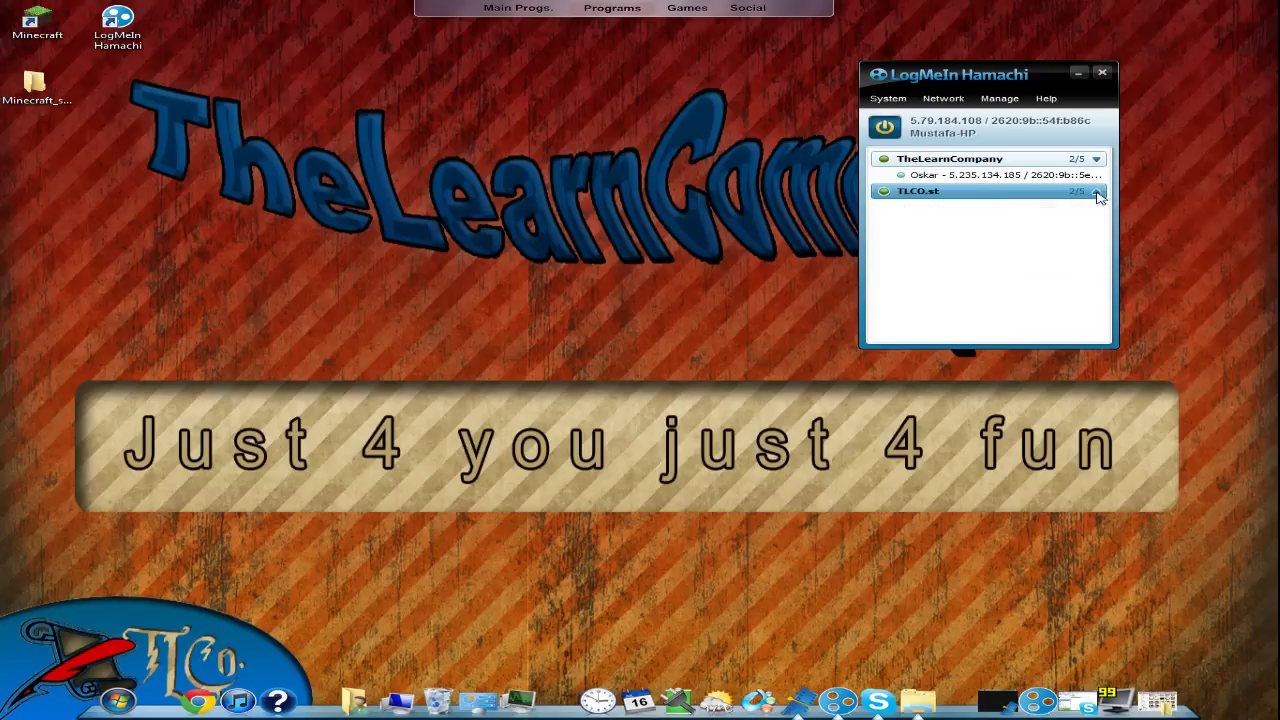
{"action": "left_click", "coordinate": [1042, 162]}
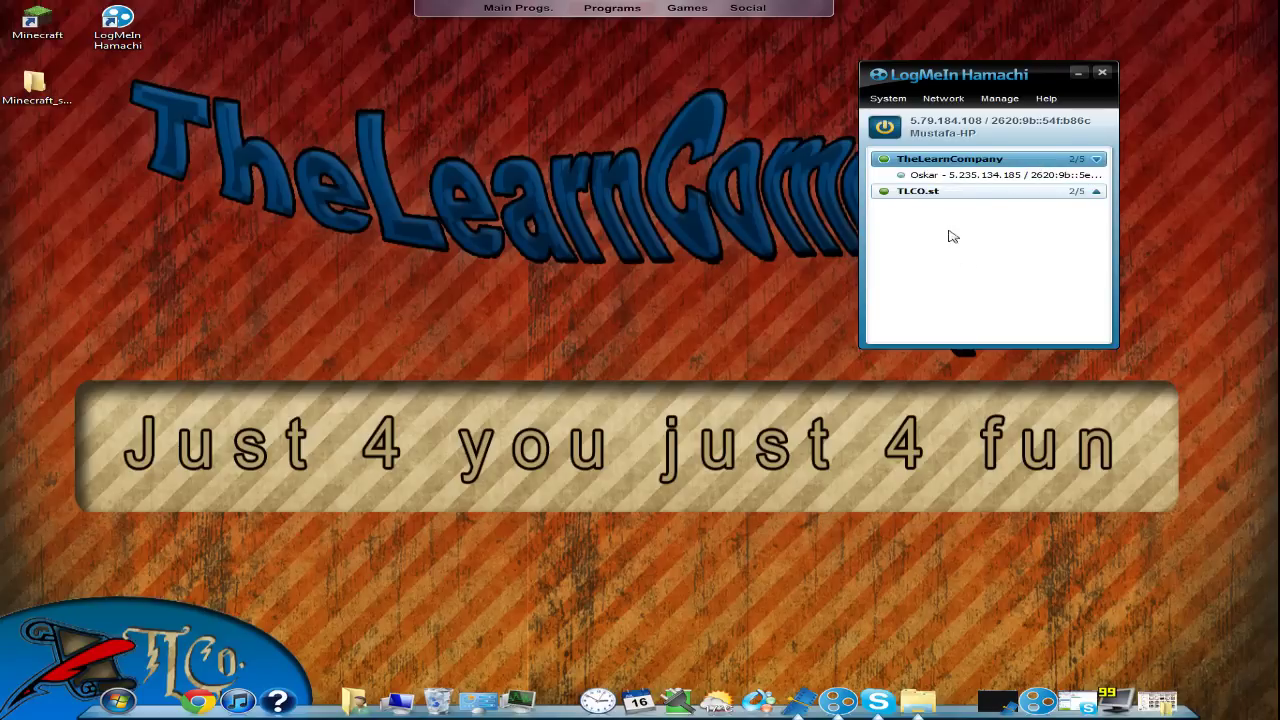
{"action": "left_click", "coordinate": [973, 175]}
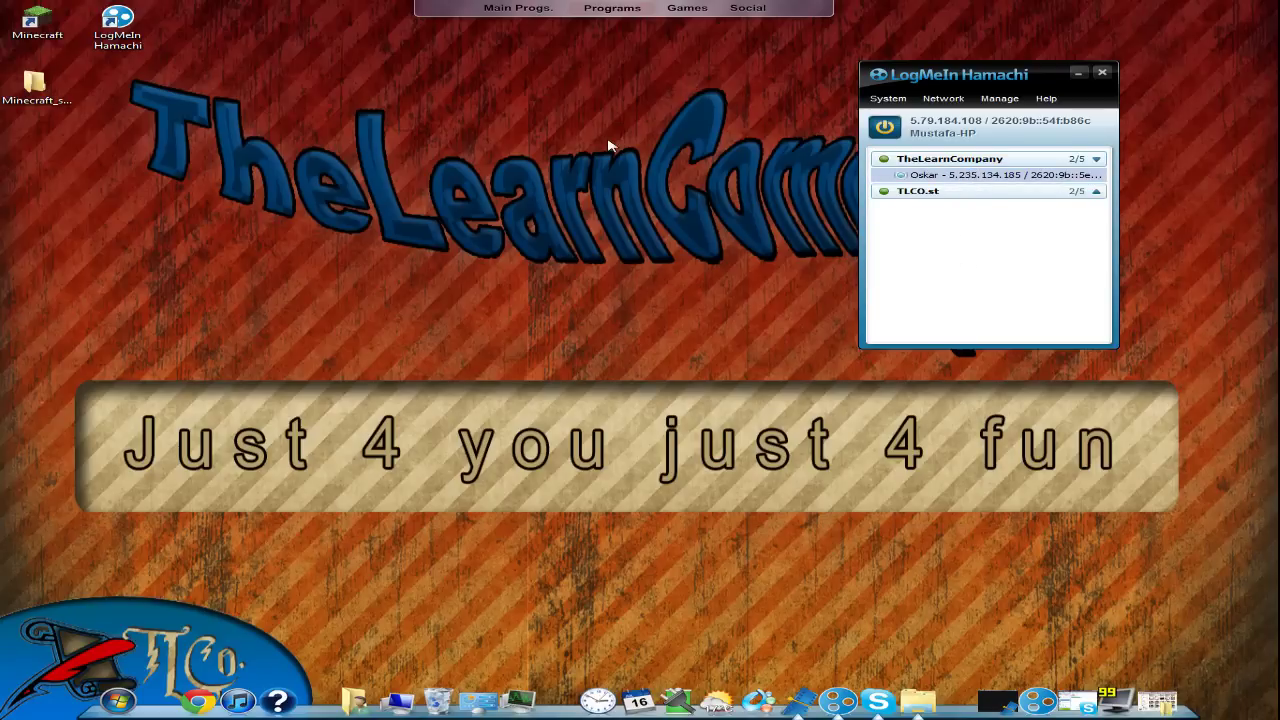
{"action": "left_click", "coordinate": [52, 24]}
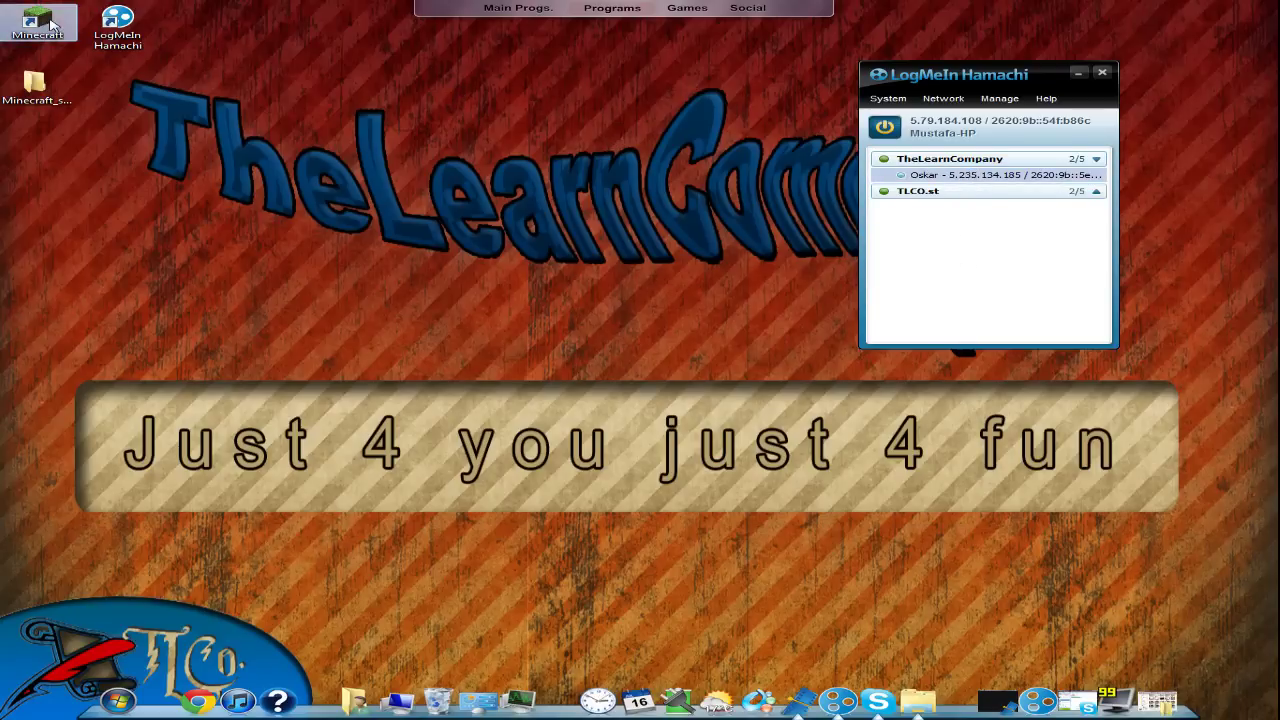
{"action": "double_click", "coordinate": [52, 24]}
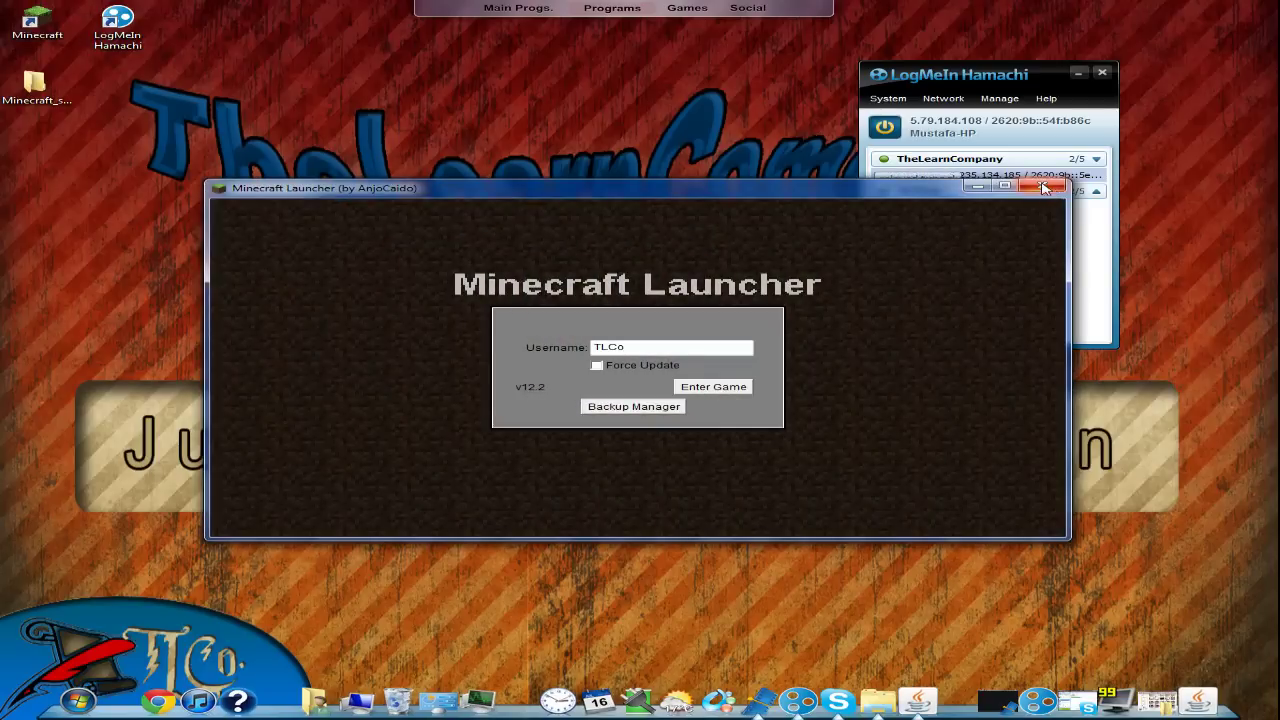
{"action": "left_click", "coordinate": [1045, 188]}
Open the Minecraft_server folder on the desktop and run the minecraft_server executable.
{"action": "double_click", "coordinate": [35, 85]}
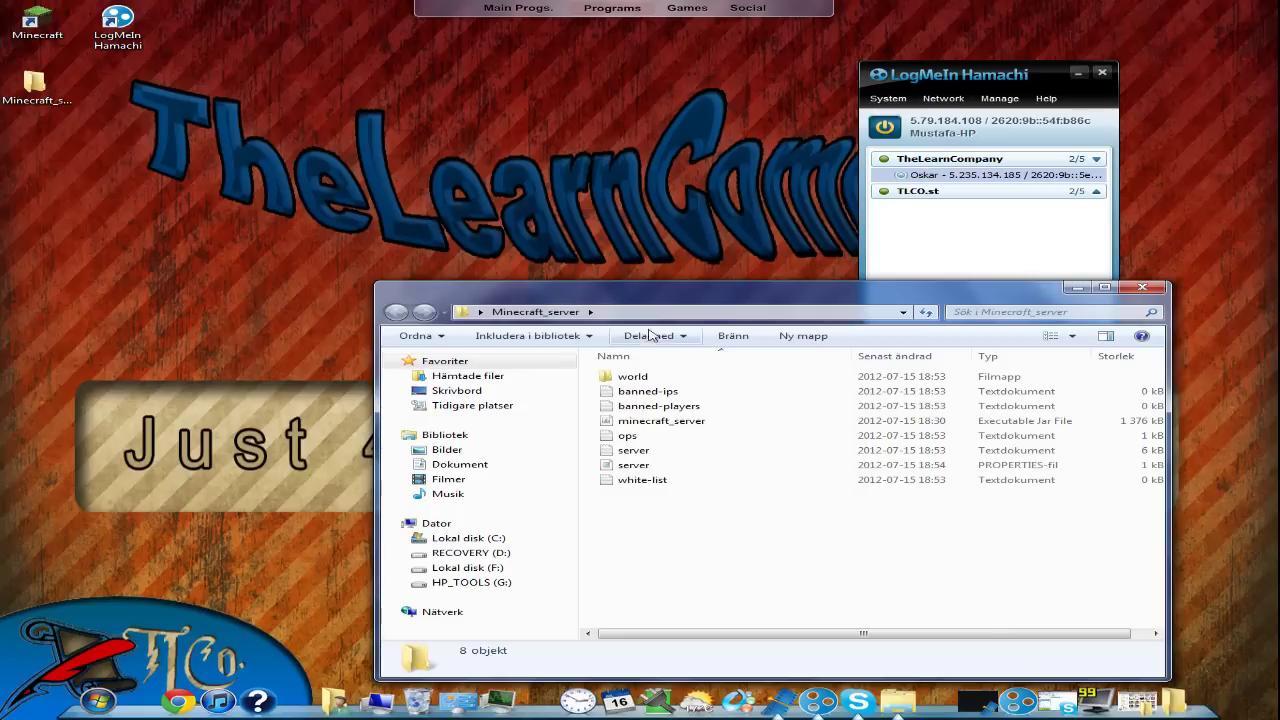
{"action": "left_click_drag", "start_coordinate": [653, 295], "coordinate": [499, 113]}
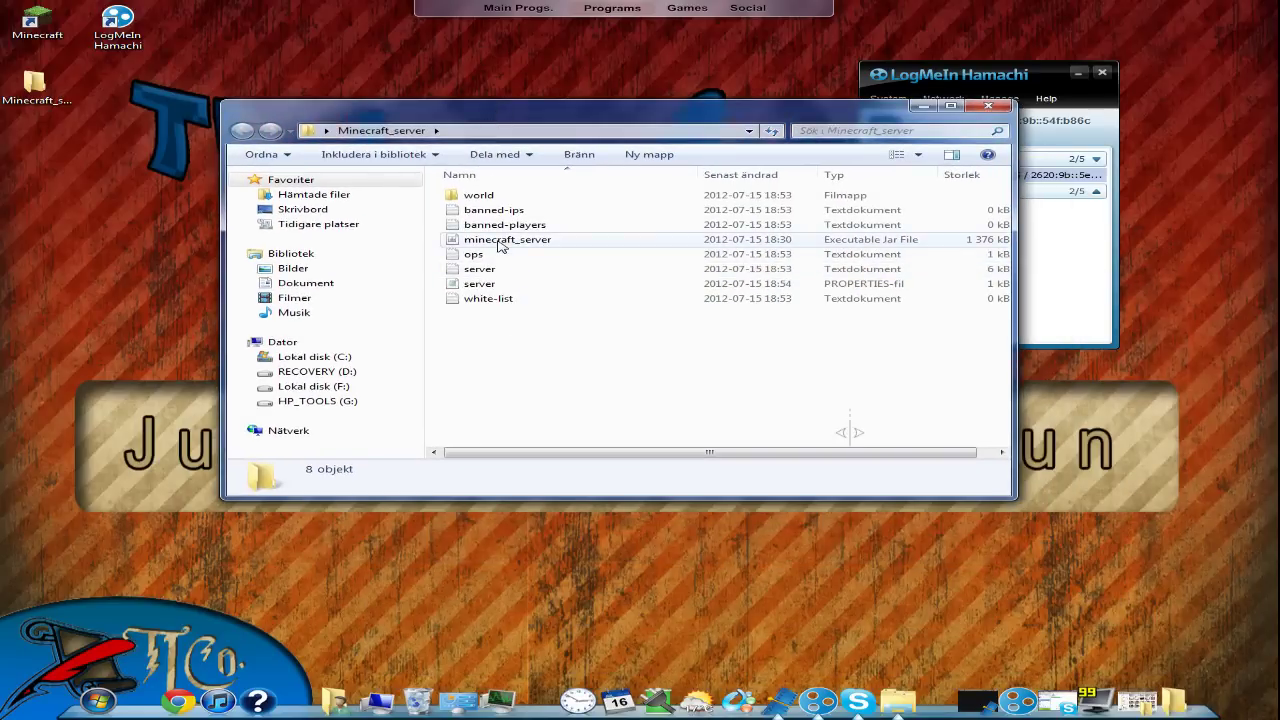
{"action": "left_click", "coordinate": [501, 246]}
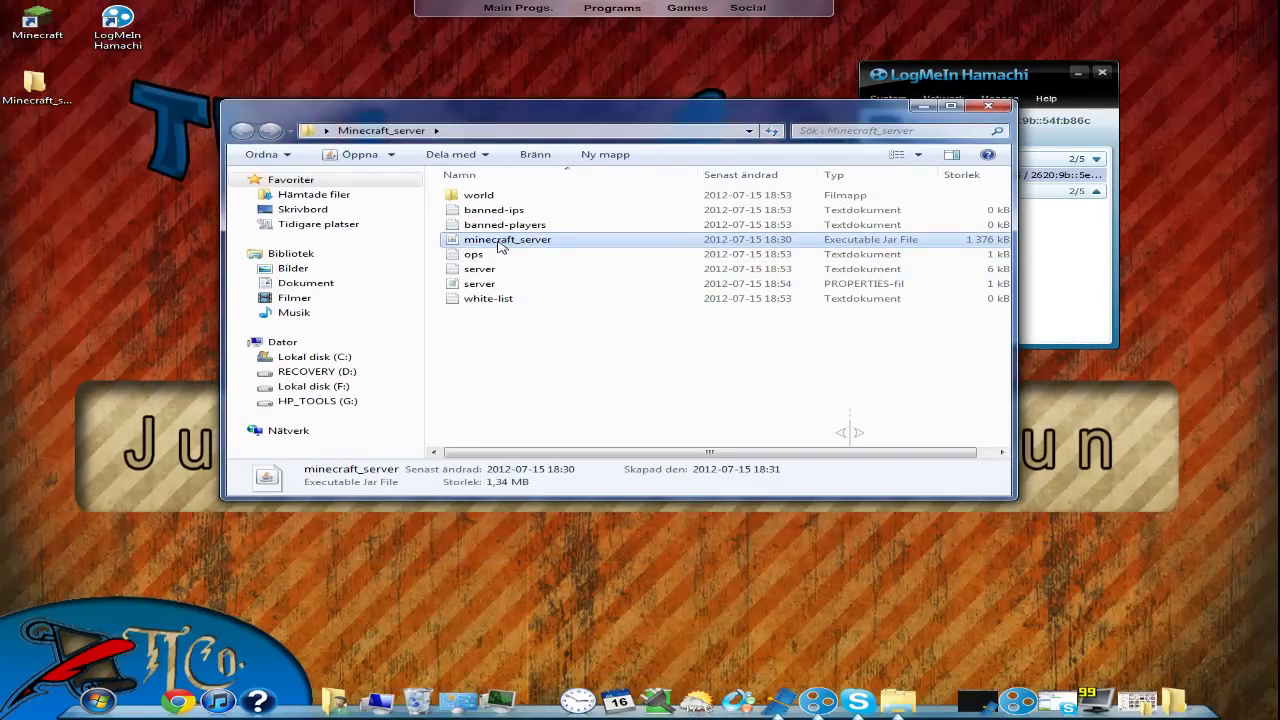
{"action": "double_click", "coordinate": [501, 241]}
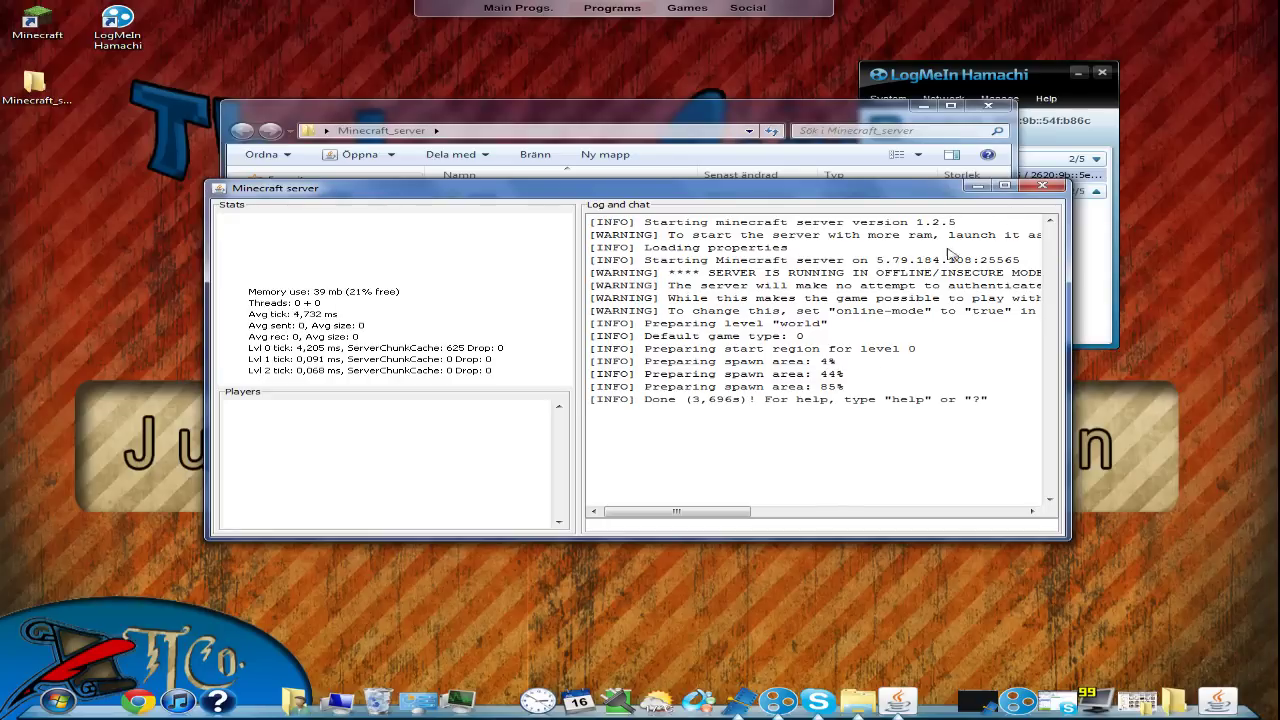
Minimize the Minecraft_server folder window and the running Minecraft server window.
{"action": "left_click", "coordinate": [925, 112]}
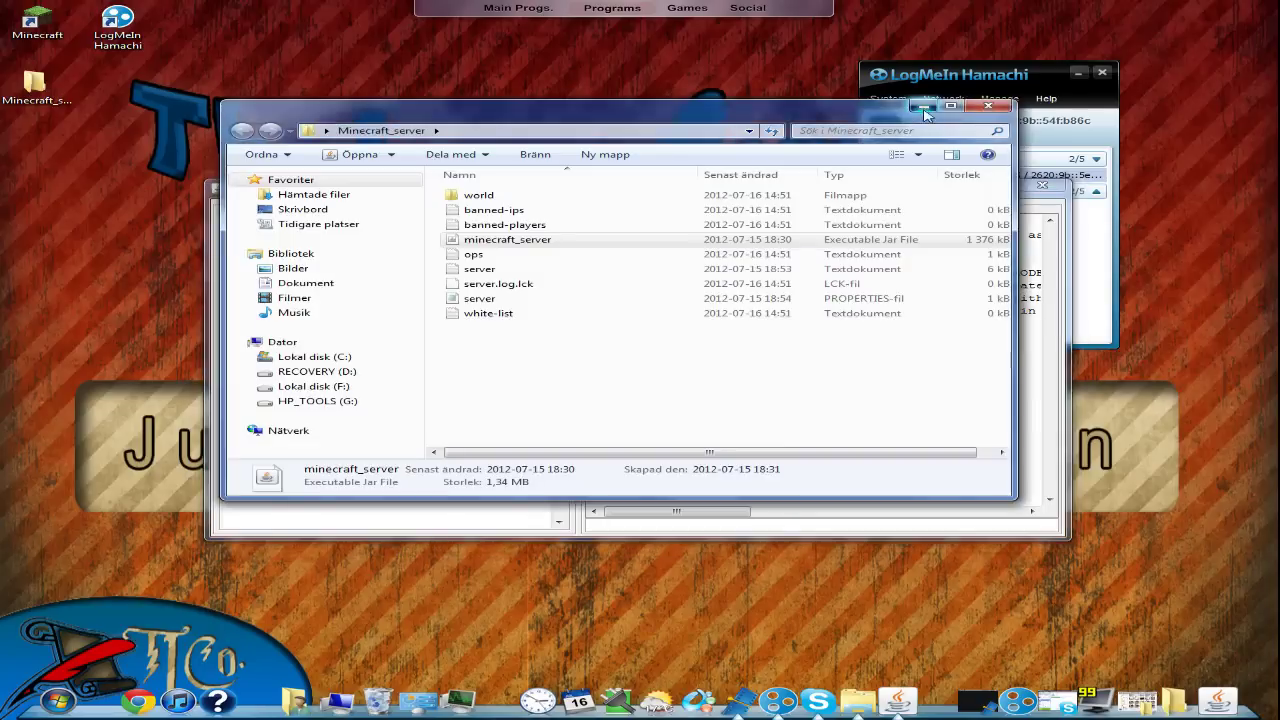
{"action": "left_click", "coordinate": [923, 107]}
{"action": "left_click", "coordinate": [1000, 190]}
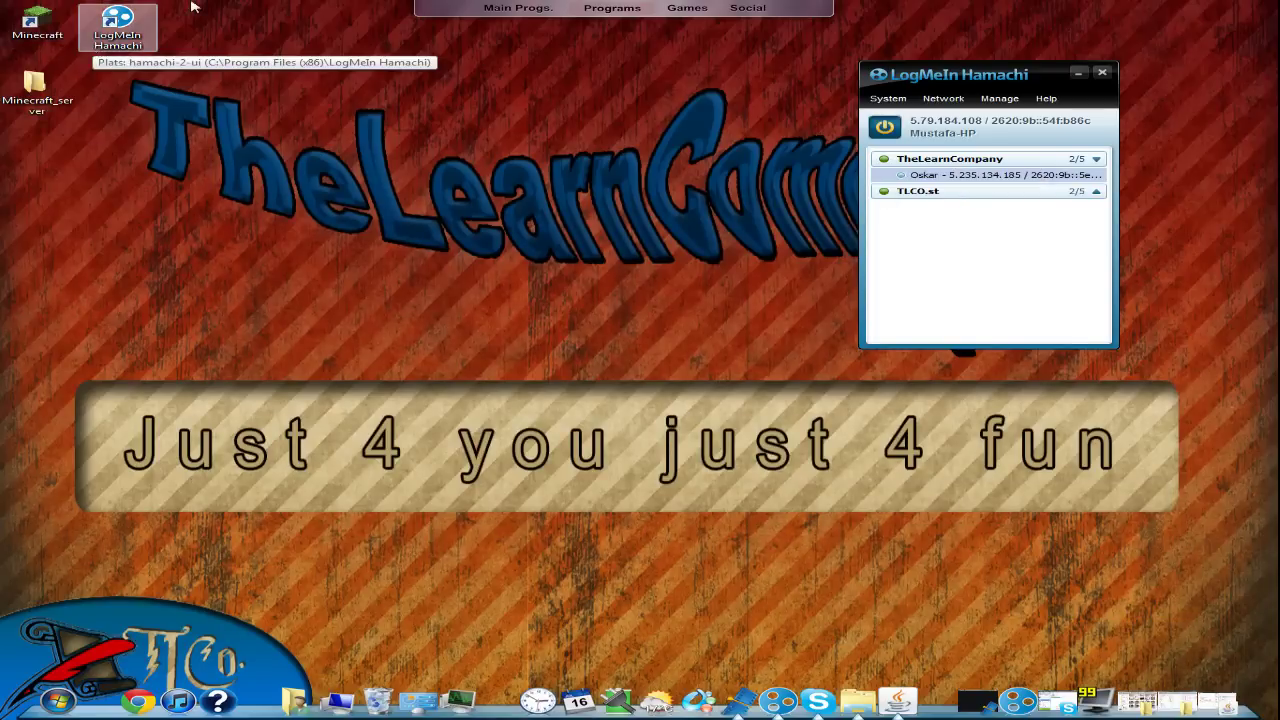
Launch Minecraft from the desktop into the game and move its window clear of the Hamachi window.
{"action": "double_click", "coordinate": [37, 22]}
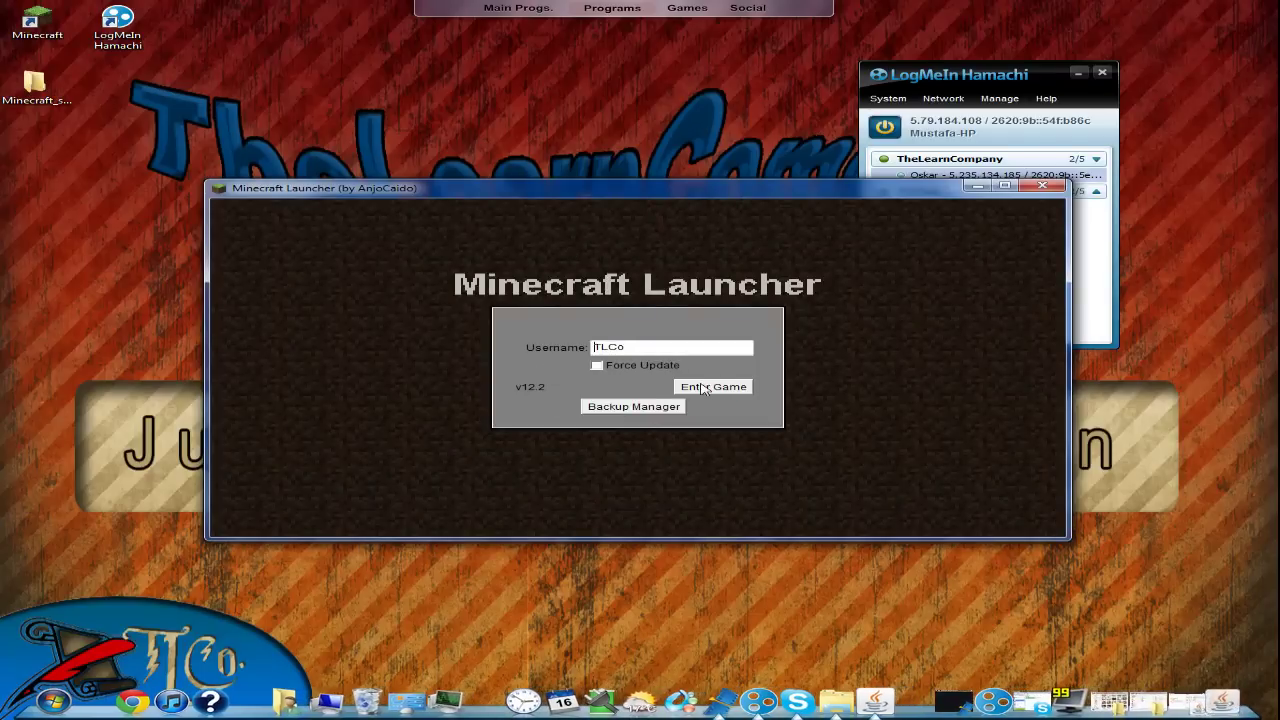
{"action": "left_click", "coordinate": [705, 386]}
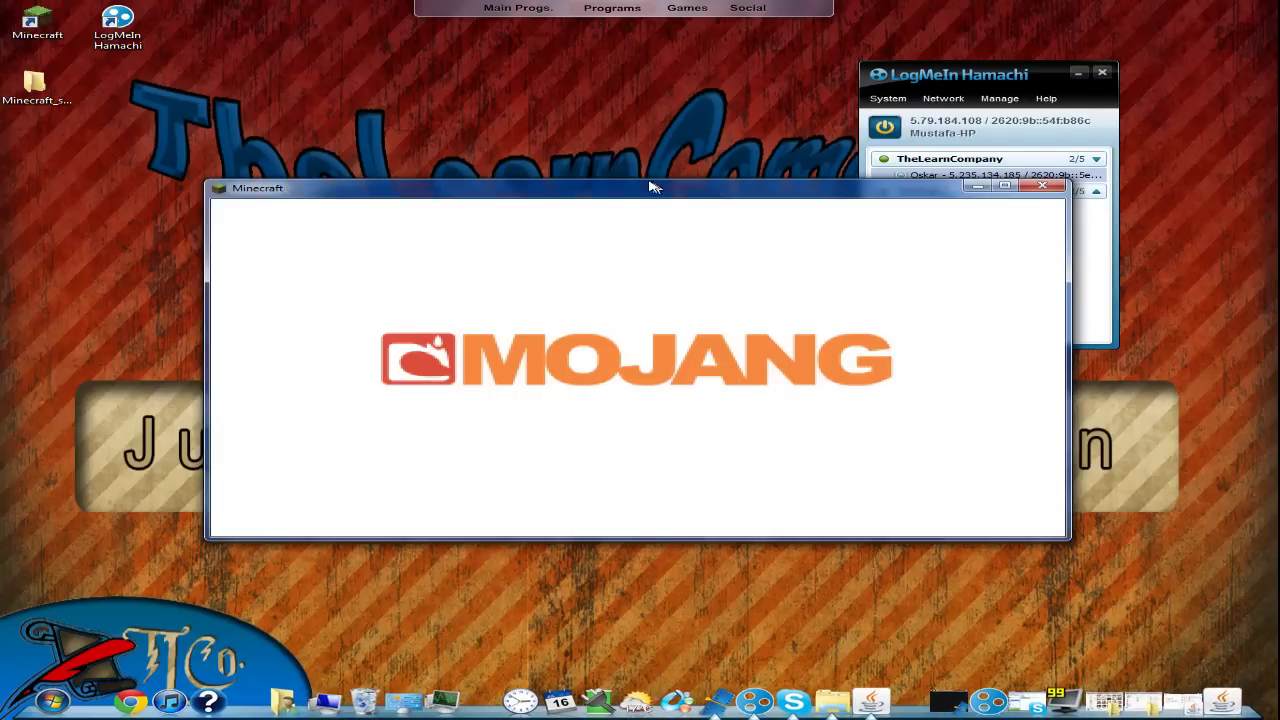
{"action": "left_click_drag", "start_coordinate": [650, 187], "coordinate": [425, 105]}
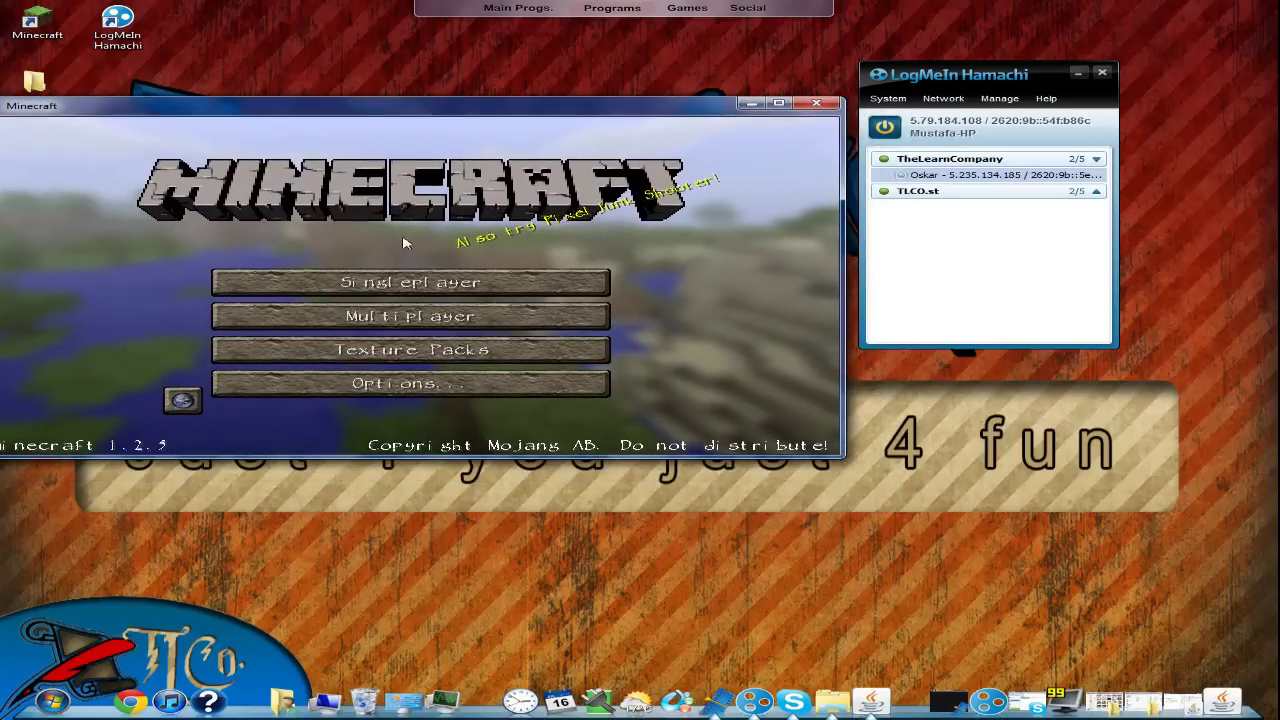
Open a multiplayer direct connection and enter the own Hamachi address 5.79.184.108 as the server address.
{"action": "left_click", "coordinate": [400, 318]}
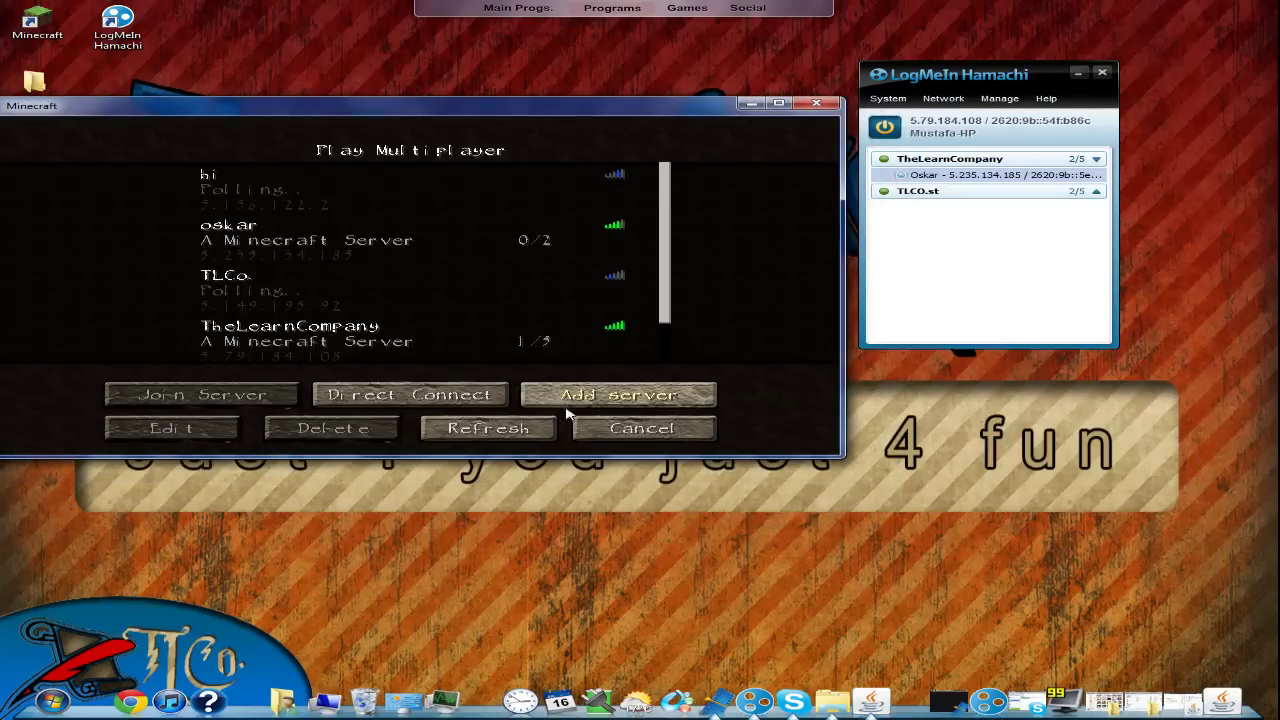
{"action": "left_click", "coordinate": [415, 395]}
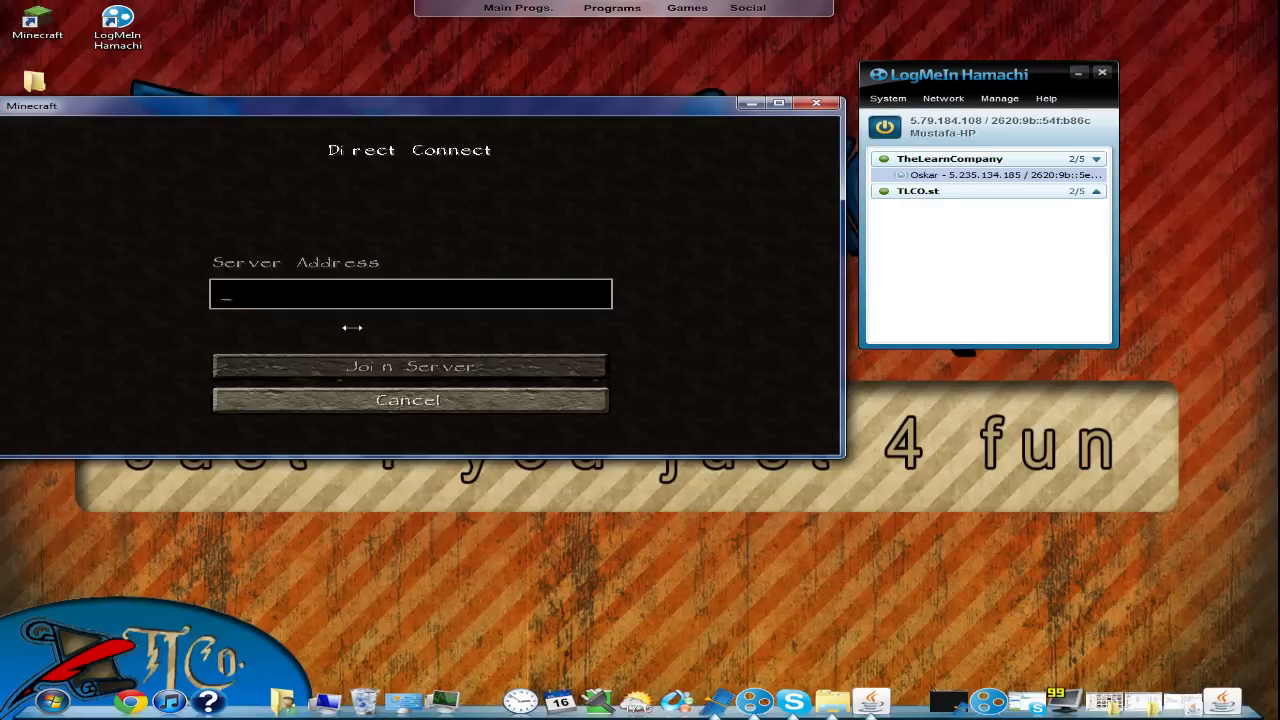
{"action": "type", "text": "5.79.184.108"}
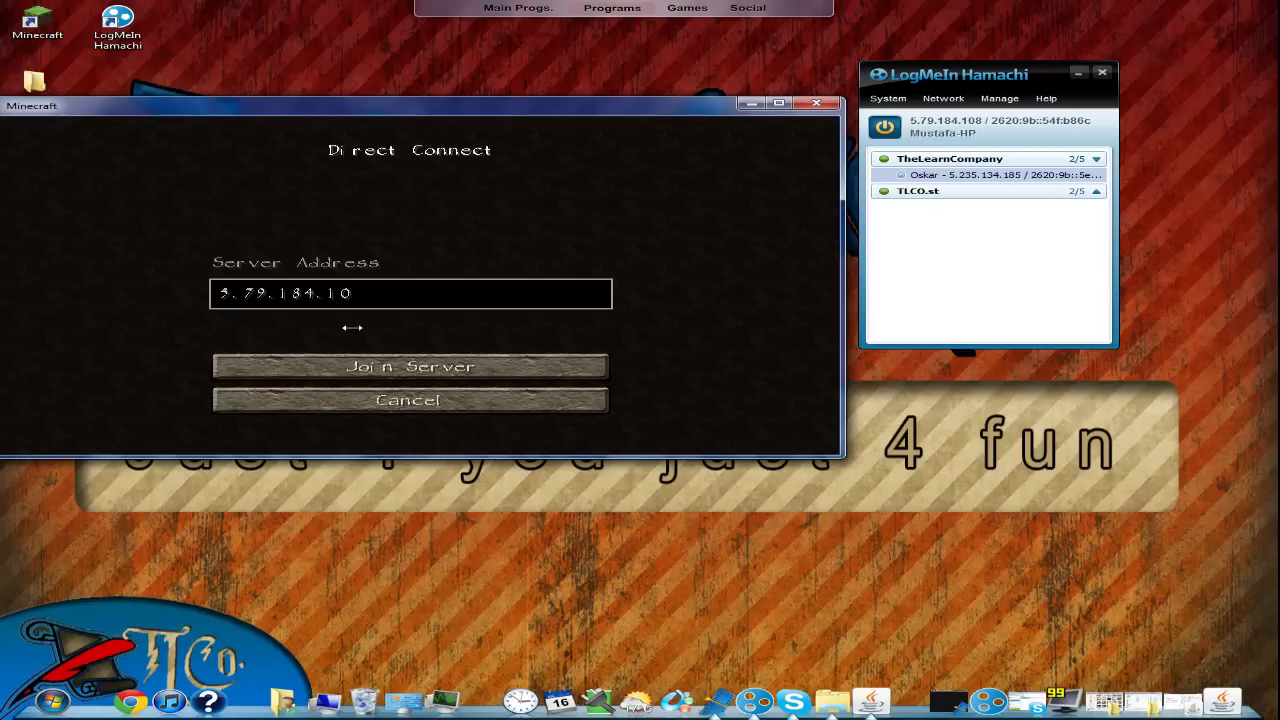
Rearrange the Hamachi and Minecraft windows side by side and join the server at the entered address.
{"action": "left_click", "coordinate": [930, 182]}
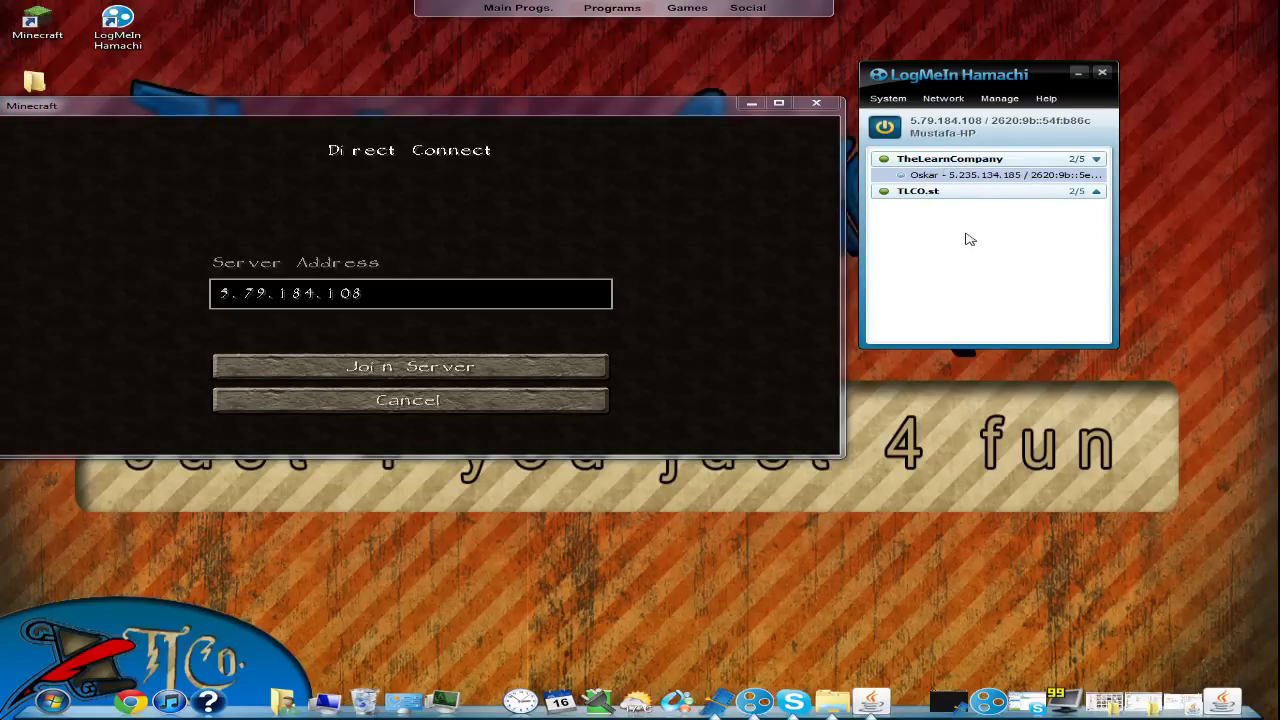
{"action": "mouse_move", "coordinate": [965, 190]}
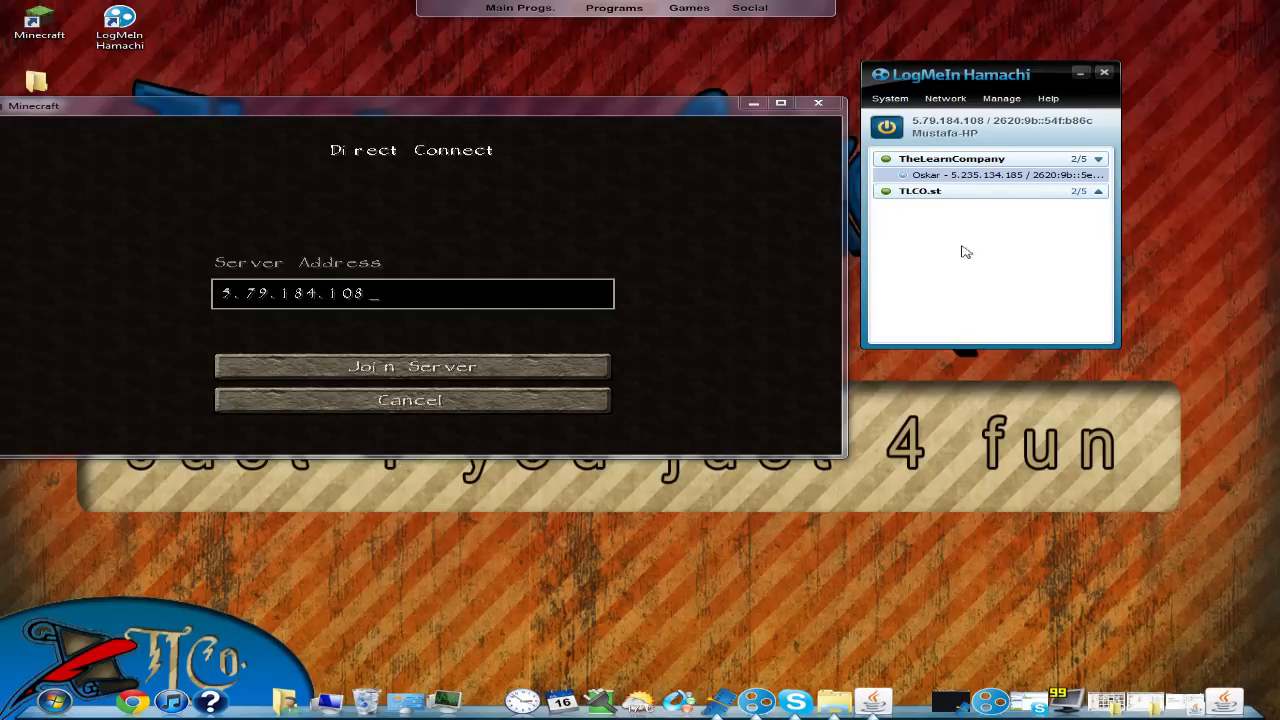
{"action": "left_click_drag", "start_coordinate": [976, 80], "coordinate": [1036, 52]}
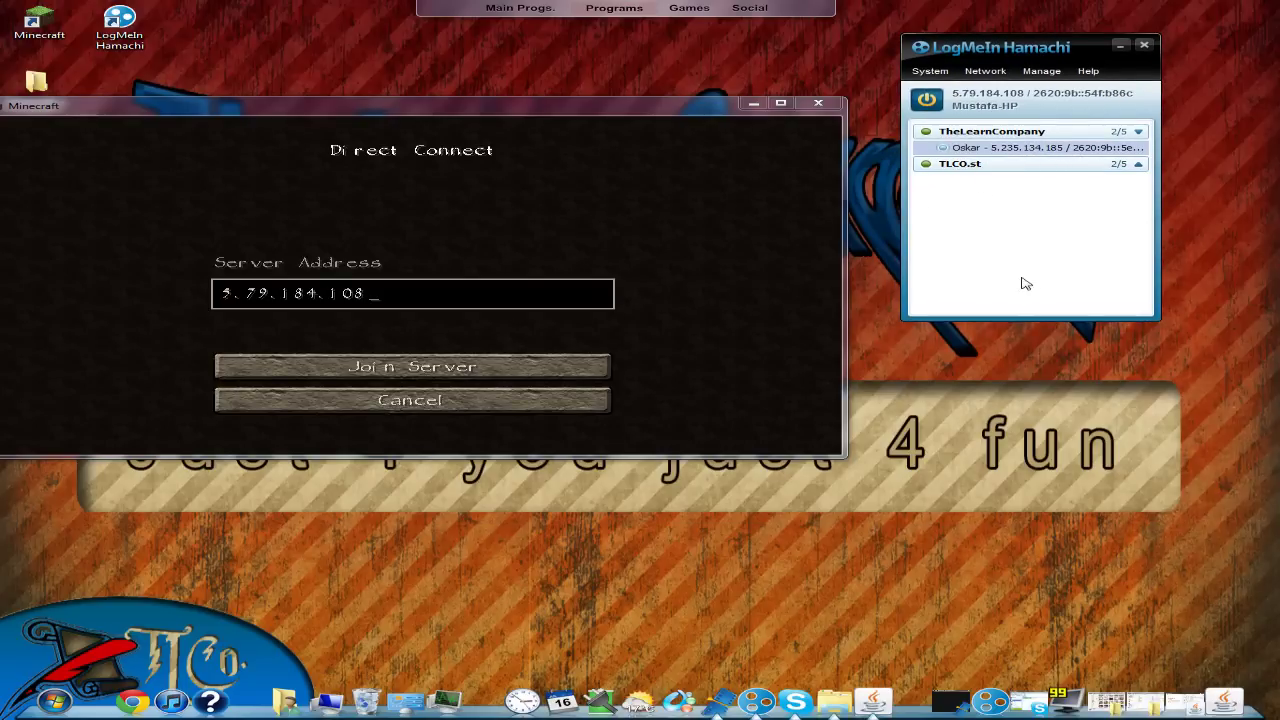
{"action": "left_click", "coordinate": [558, 130]}
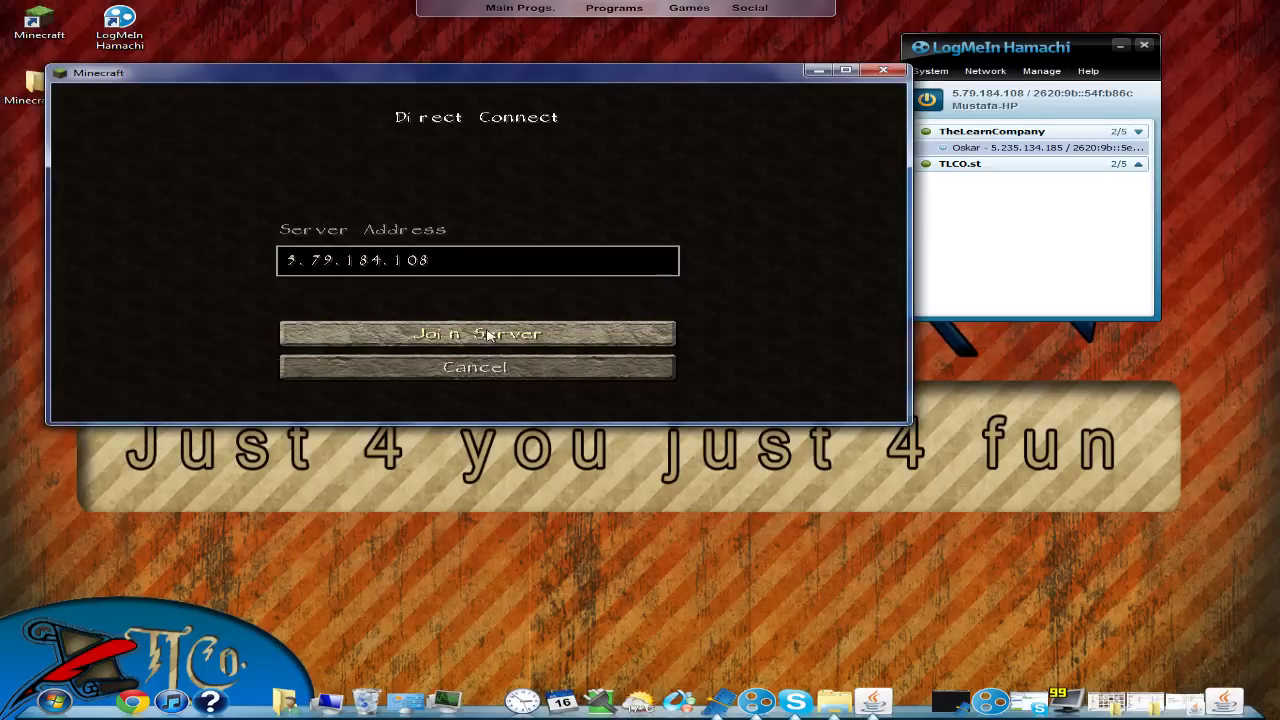
{"action": "left_click", "coordinate": [480, 335]}
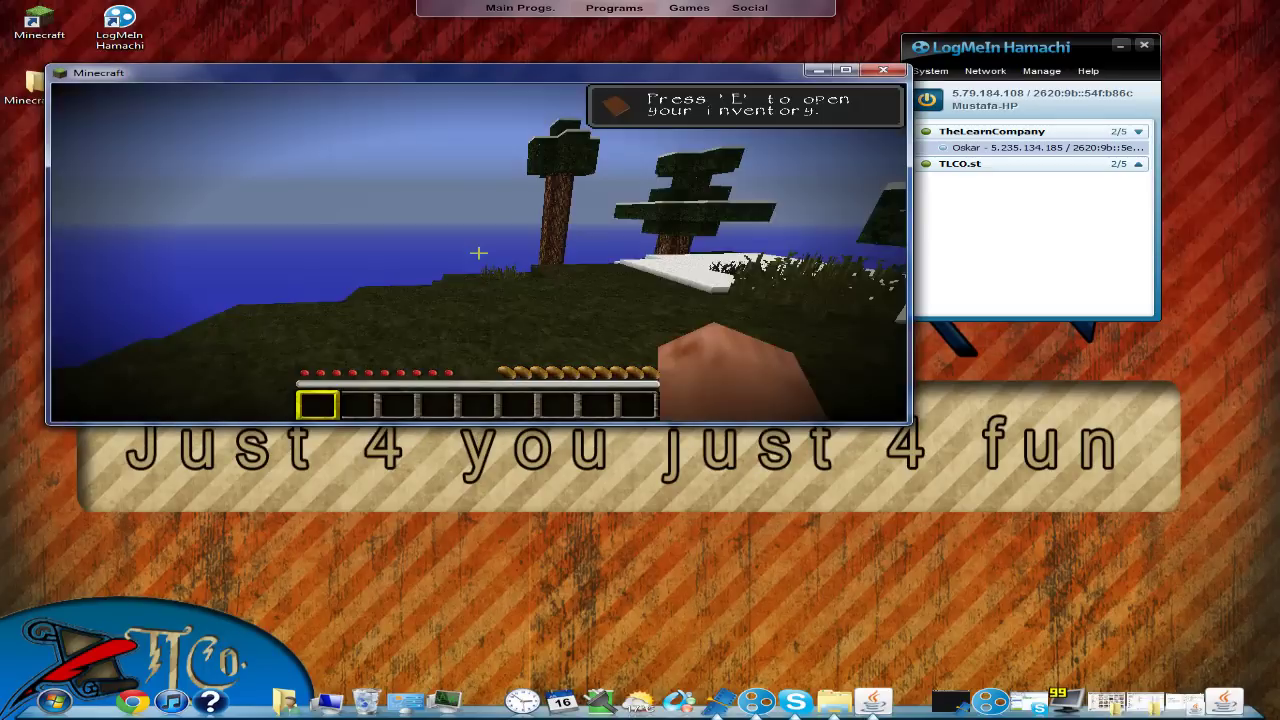